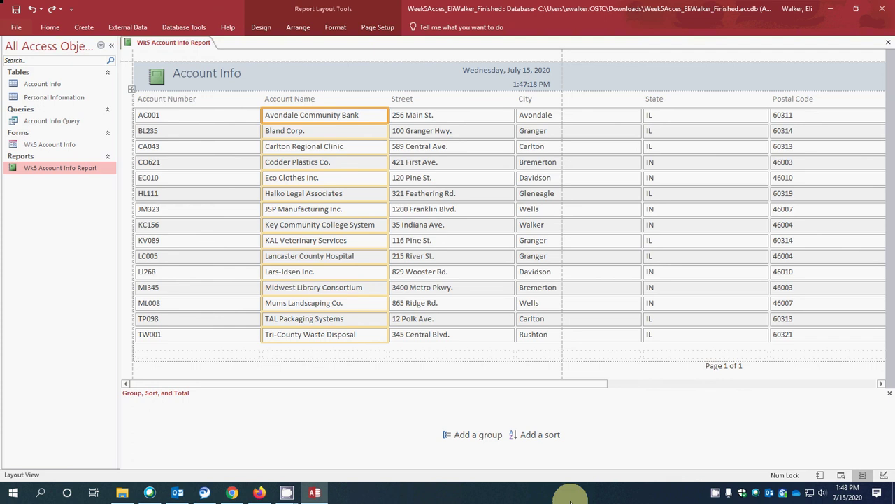
{"action": "left_click", "coordinate": [440, 101], "text": "ctrl"}
{"action": "key", "text": "Delete"}
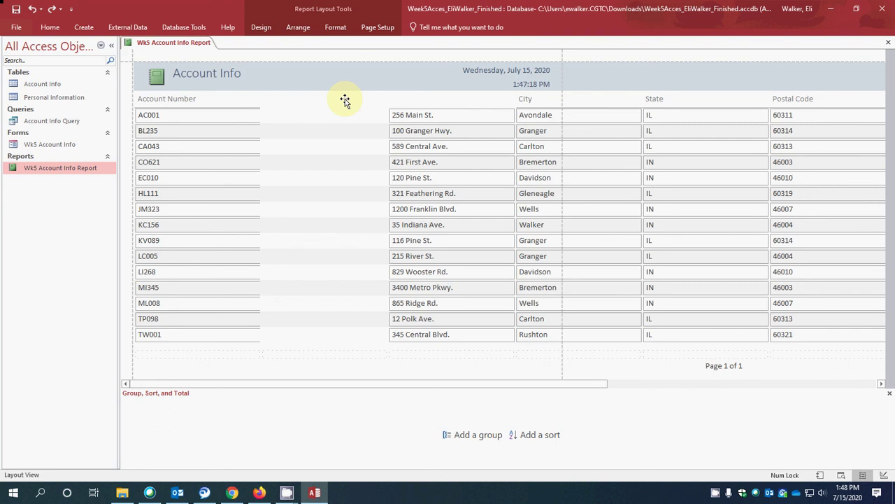
{"action": "key", "text": "ctrl+z"}
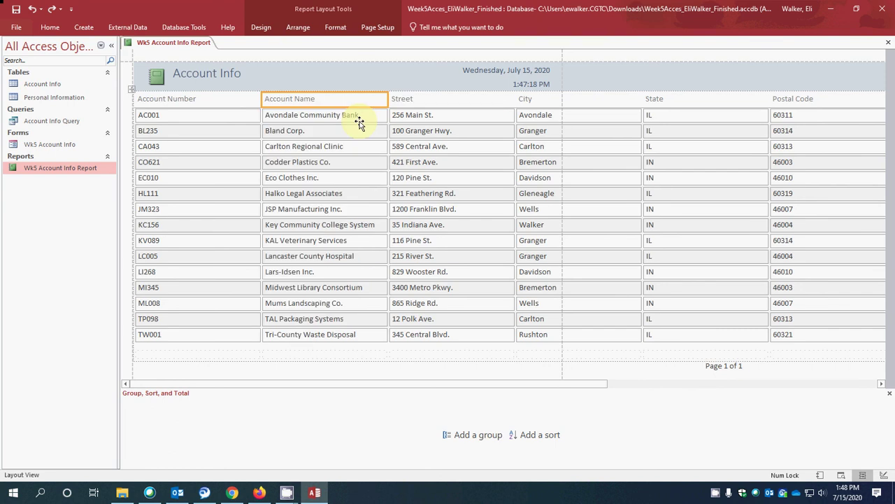
{"action": "left_click", "coordinate": [428, 363]}
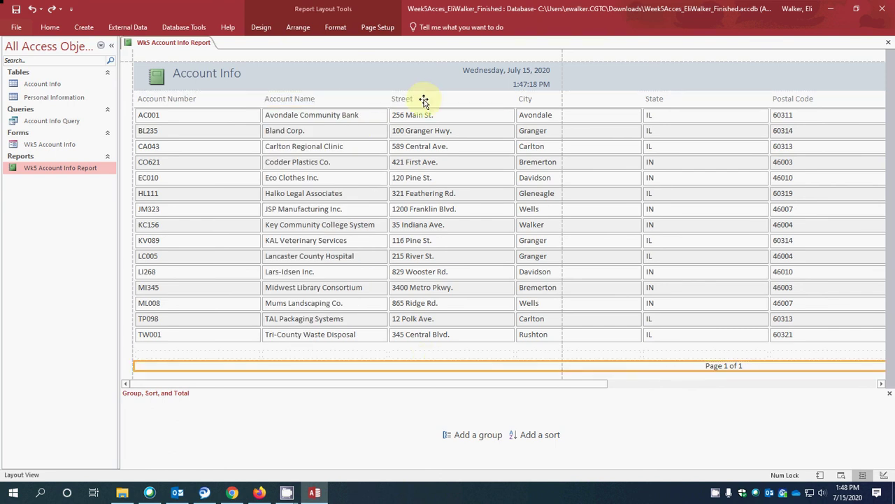
Delete the Street, City, State and Postal Code columns, including their headings, from the Wk5 Account Info Report
{"action": "left_click", "coordinate": [427, 99]}
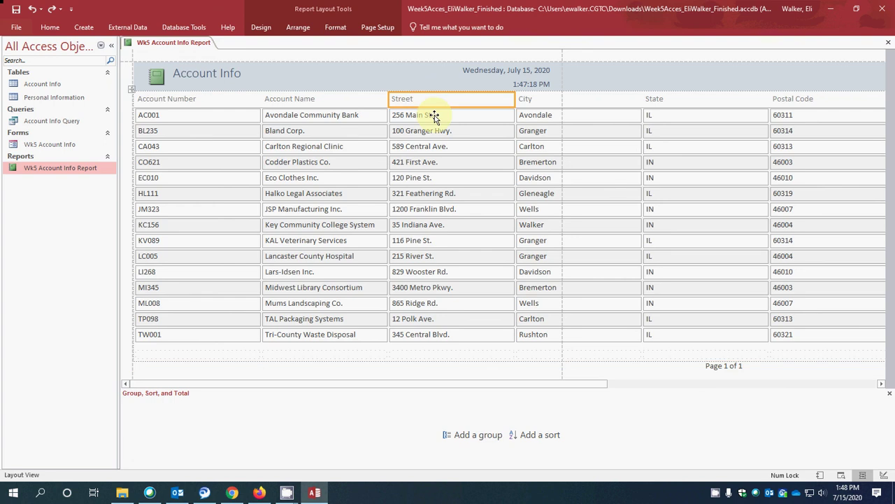
{"action": "left_click", "coordinate": [434, 116]}
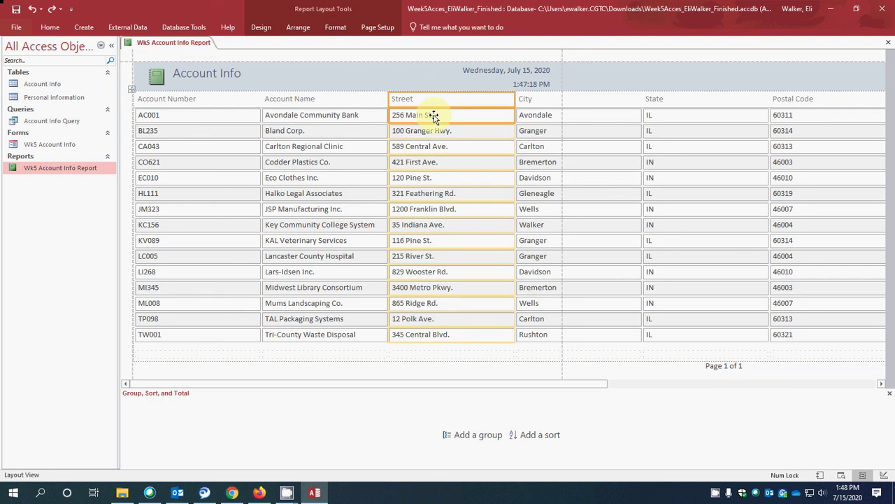
{"action": "left_click", "coordinate": [539, 103], "text": "shift"}
{"action": "left_click", "coordinate": [535, 116], "text": "shift"}
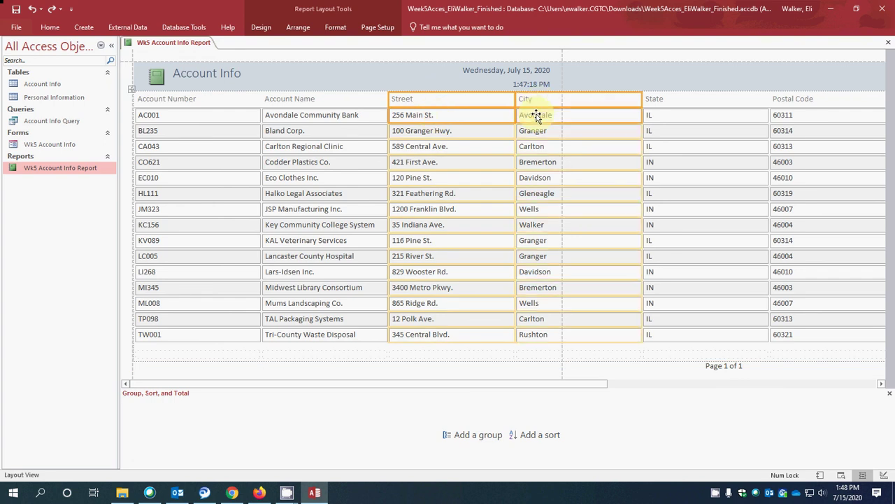
{"action": "left_click", "coordinate": [689, 100], "text": "shift"}
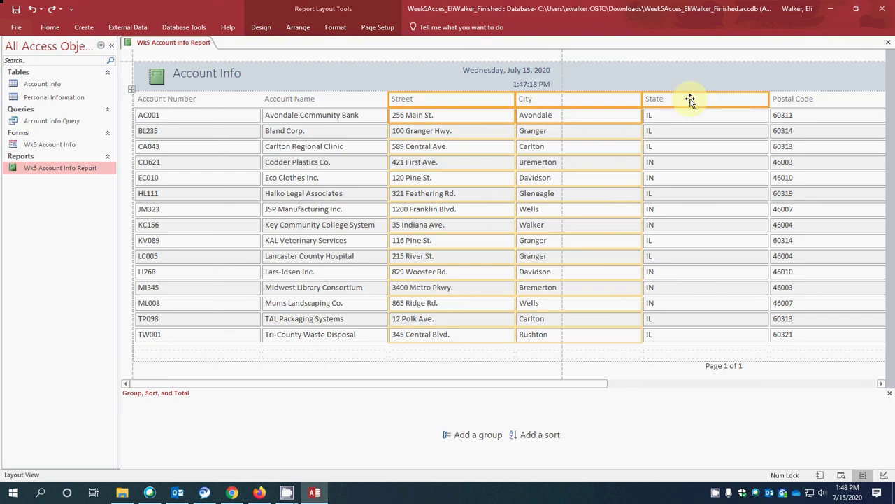
{"action": "left_click", "coordinate": [682, 118], "text": "shift"}
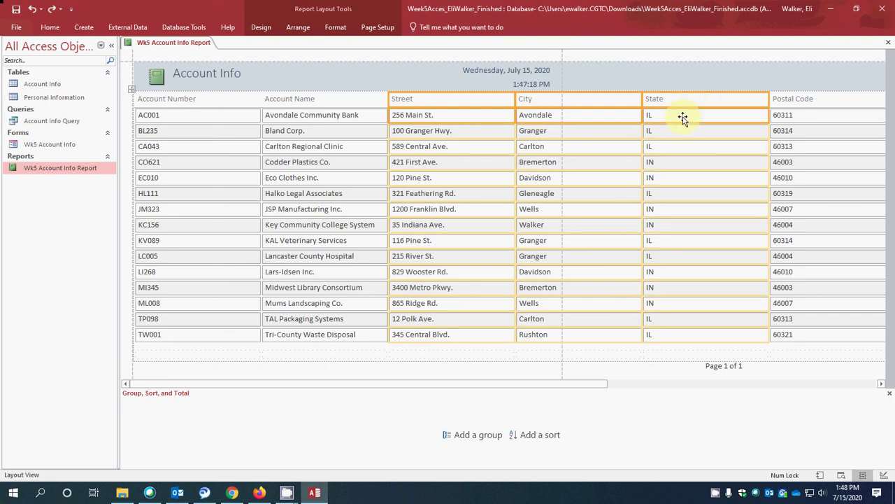
{"action": "left_click", "coordinate": [800, 98], "text": "shift"}
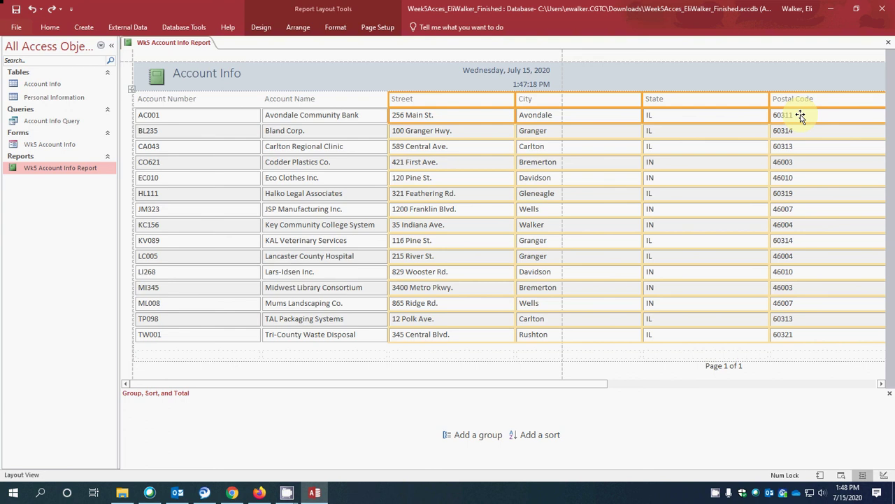
{"action": "left_click_drag", "start_coordinate": [593, 383], "coordinate": [409, 395]}
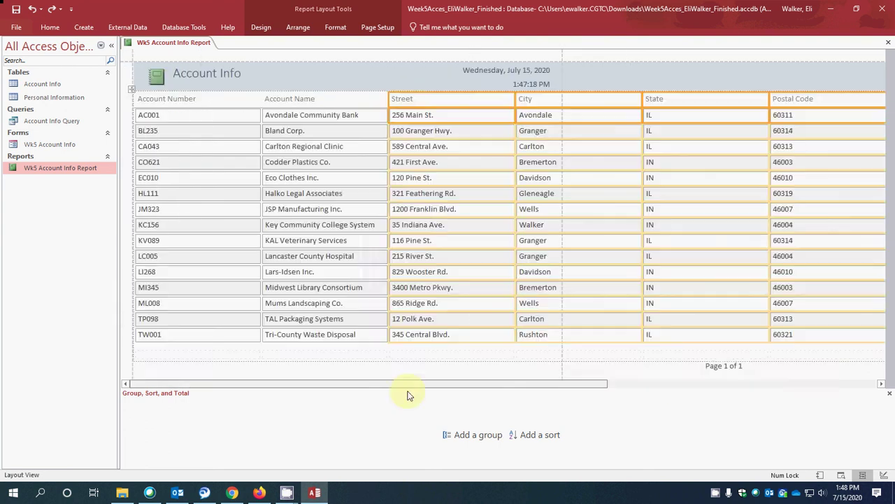
{"action": "right_click", "coordinate": [477, 164]}
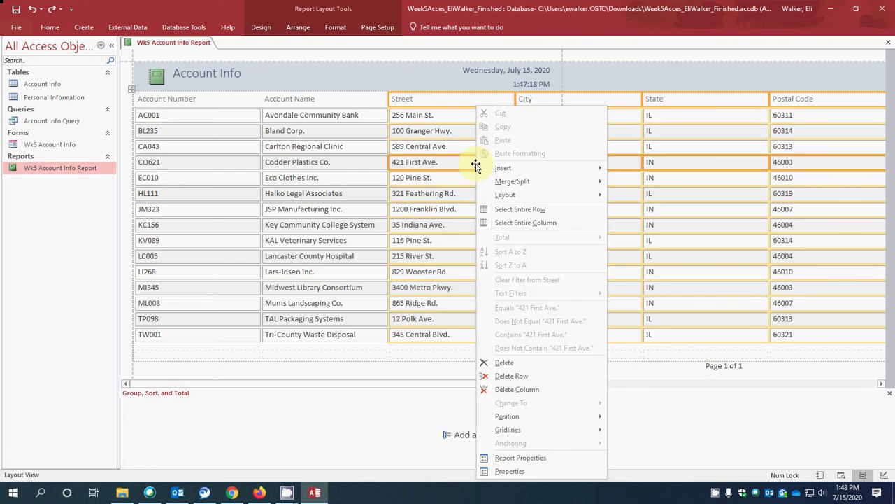
{"action": "left_click", "coordinate": [529, 394]}
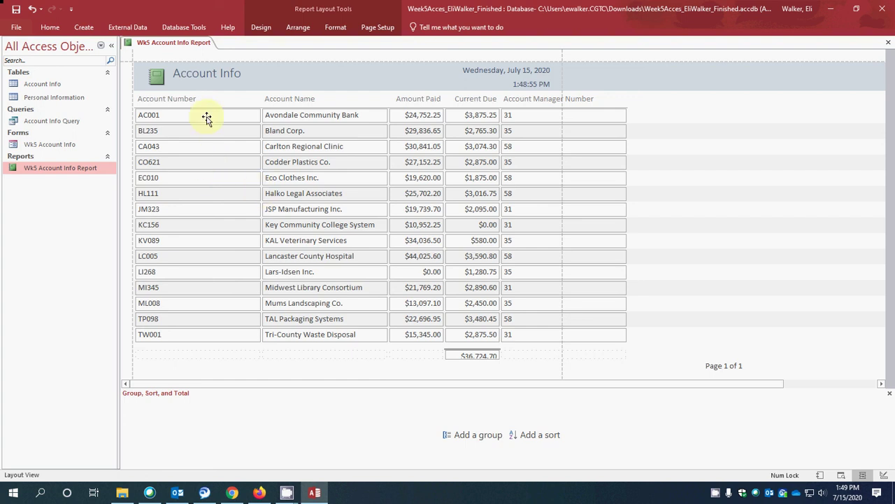
Narrow the Account Number and Account Name columns to fit their contents so that all report columns lie within the page width
{"action": "left_click", "coordinate": [260, 193]}
{"action": "left_click", "coordinate": [260, 193]}
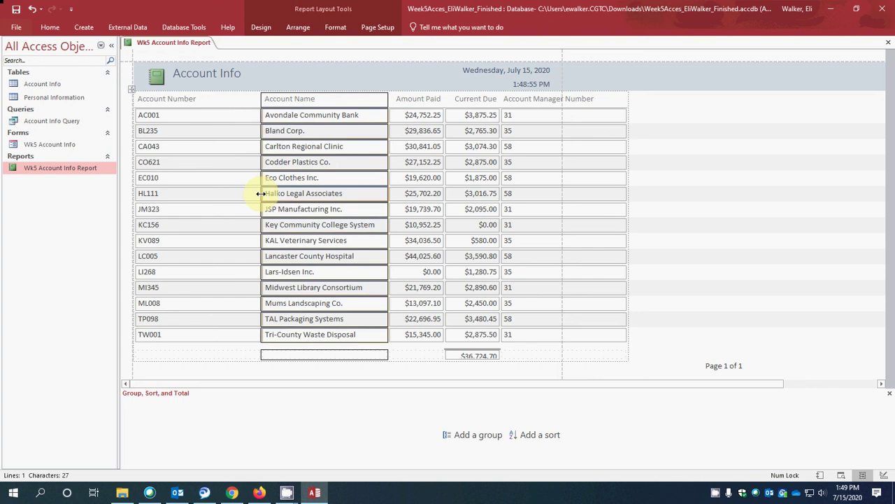
{"action": "left_click_drag", "start_coordinate": [260, 193], "coordinate": [200, 193]}
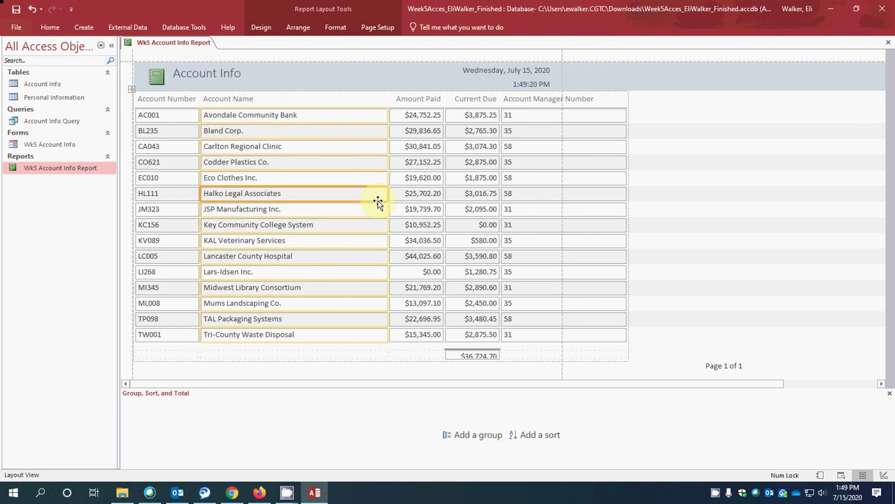
{"action": "left_click_drag", "start_coordinate": [387, 195], "coordinate": [321, 195]}
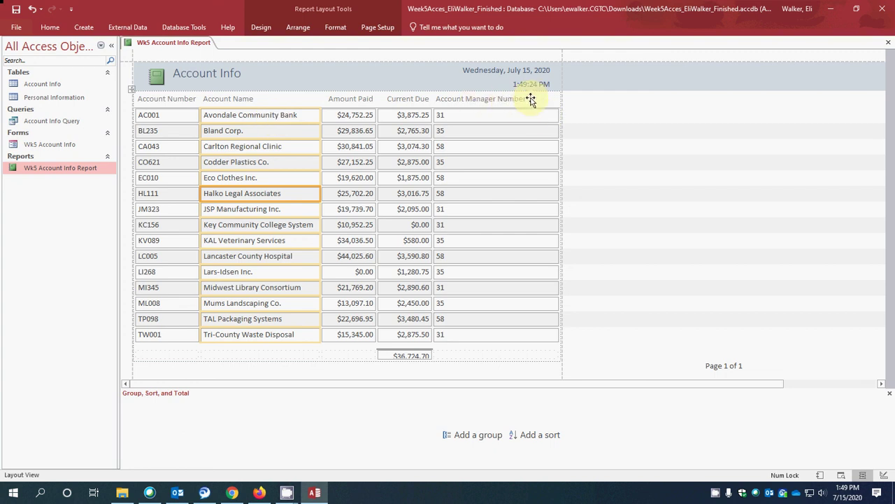
Increase the height of the total box under the Current Due column so that its full amount fits
{"action": "left_click", "coordinate": [463, 102]}
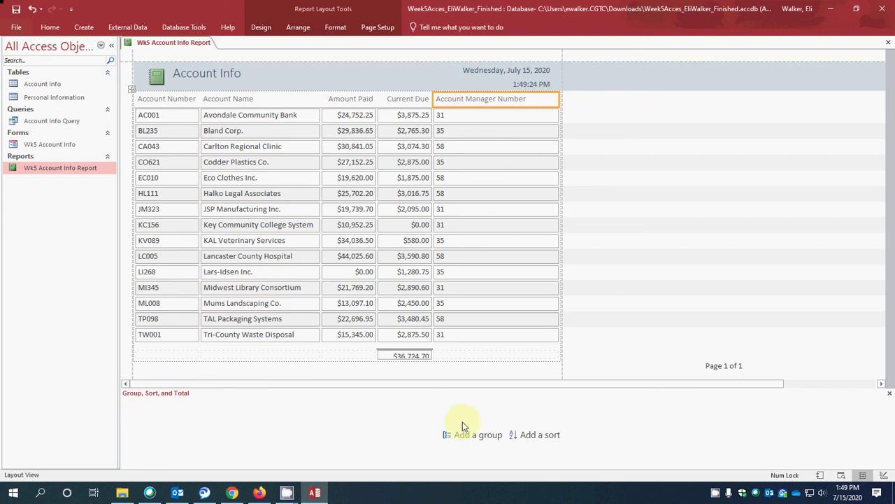
{"action": "left_click", "coordinate": [405, 356]}
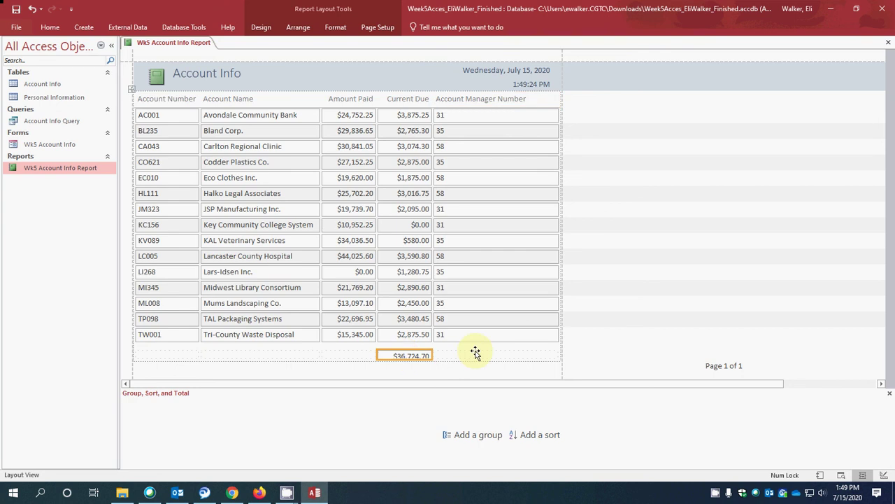
{"action": "left_click", "coordinate": [402, 350]}
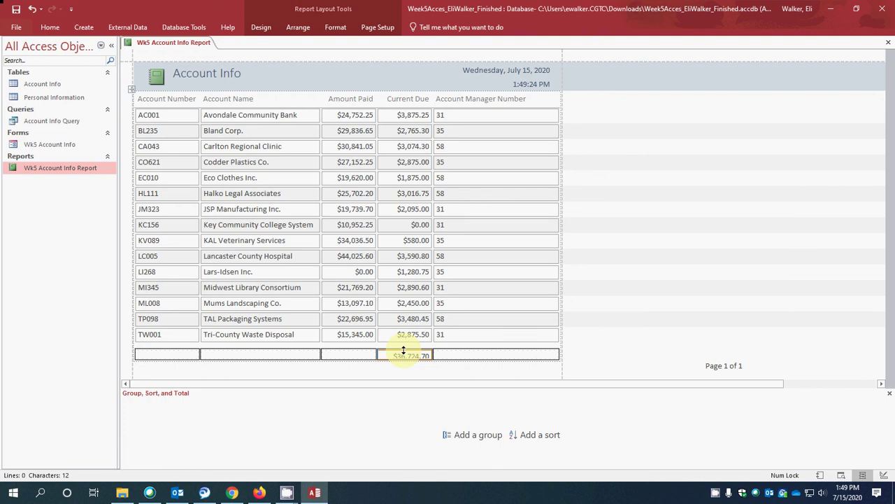
{"action": "left_click", "coordinate": [403, 348]}
{"action": "left_click_drag", "start_coordinate": [403, 348], "coordinate": [404, 344]}
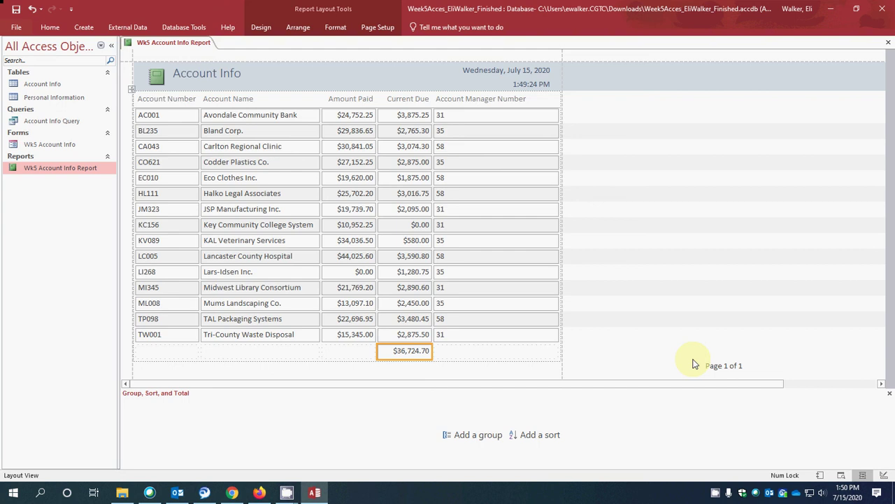
Move the page number control in the report footer inside the page boundary, beneath the Account Manager Number column
{"action": "left_click", "coordinate": [719, 365]}
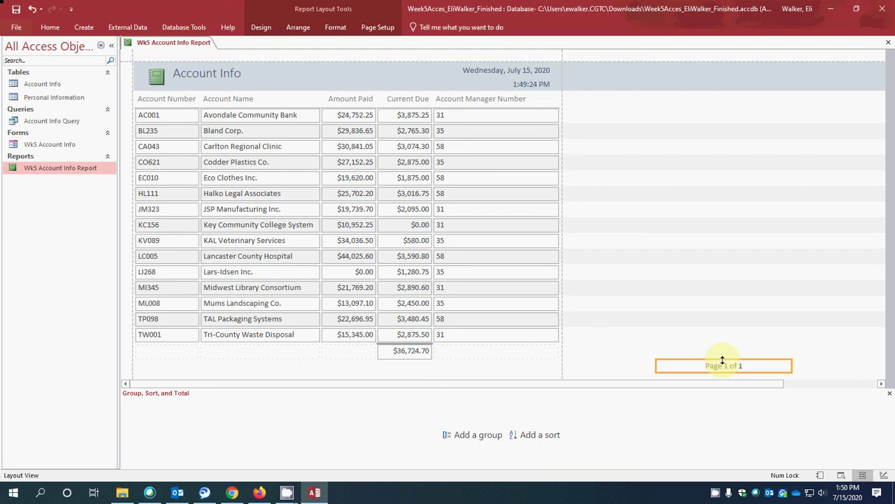
{"action": "left_click", "coordinate": [701, 363]}
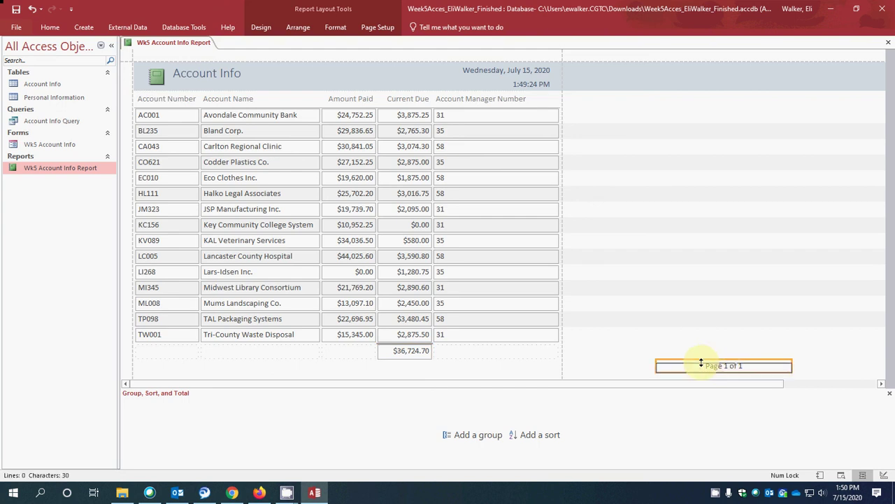
{"action": "key", "text": "Escape"}
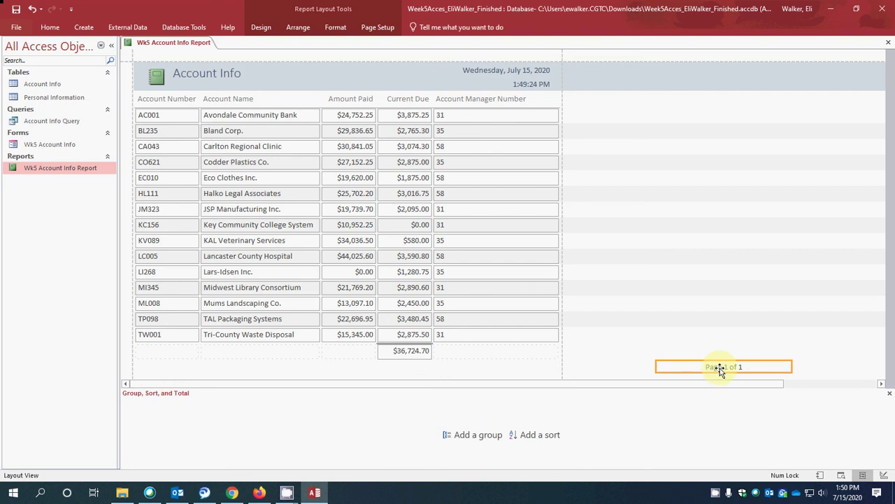
{"action": "left_click_drag", "start_coordinate": [719, 368], "coordinate": [494, 369]}
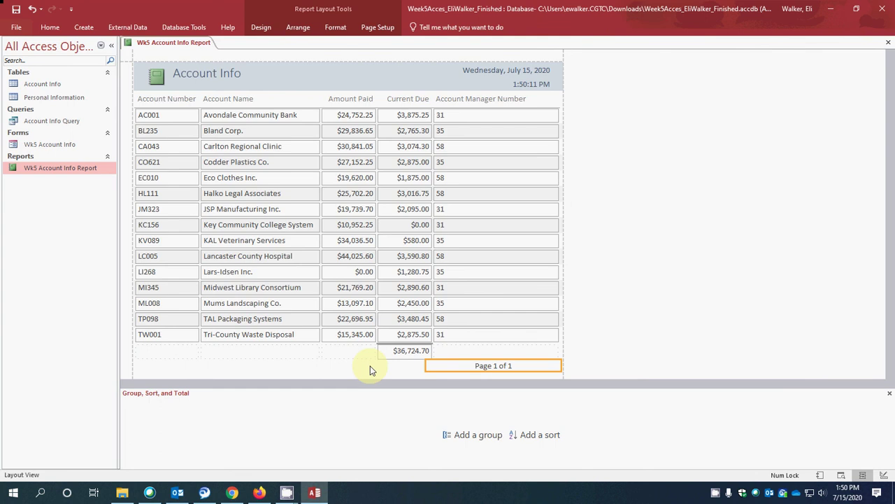
Add a Sum total to the Amount Paid column
{"action": "left_click", "coordinate": [356, 351]}
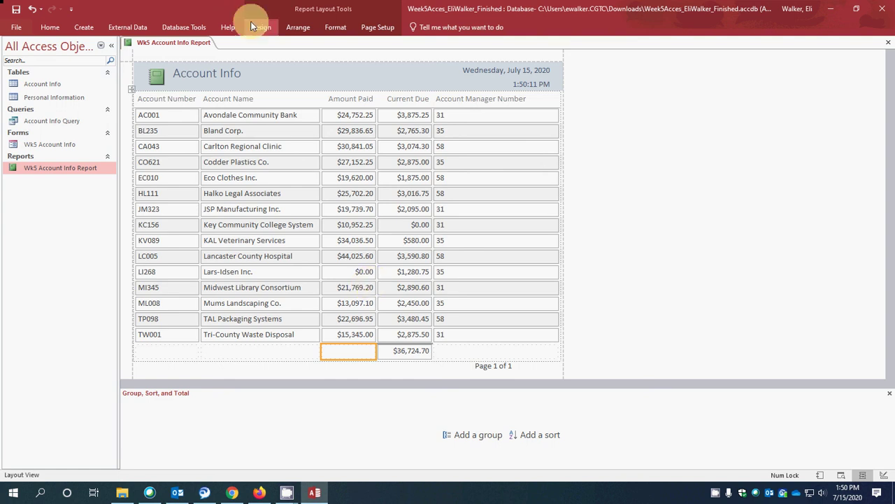
{"action": "left_click", "coordinate": [353, 103]}
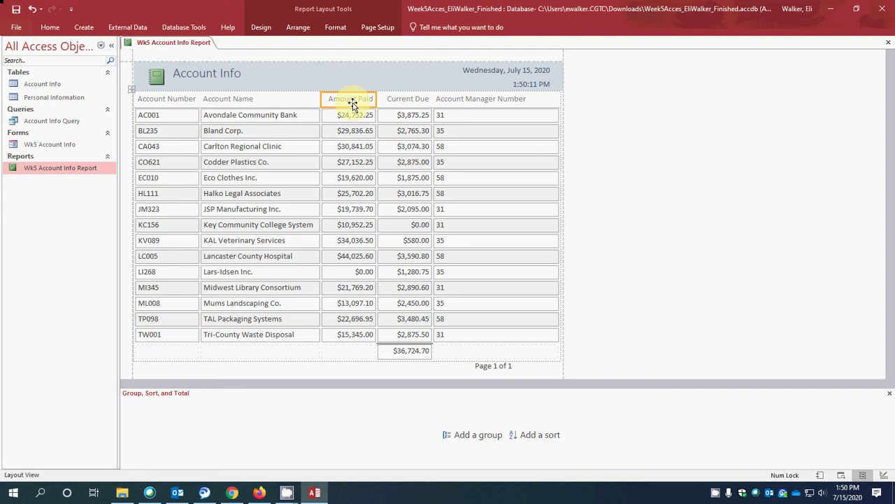
{"action": "left_click", "coordinate": [350, 118]}
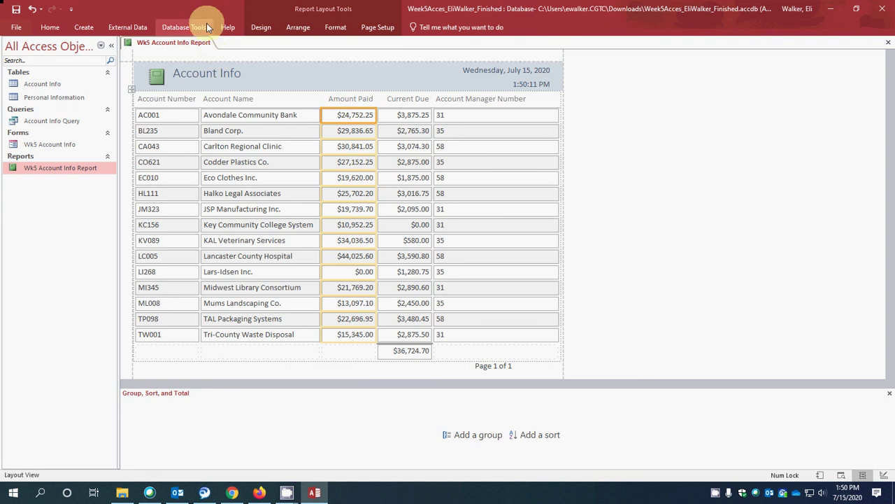
{"action": "left_click", "coordinate": [260, 28]}
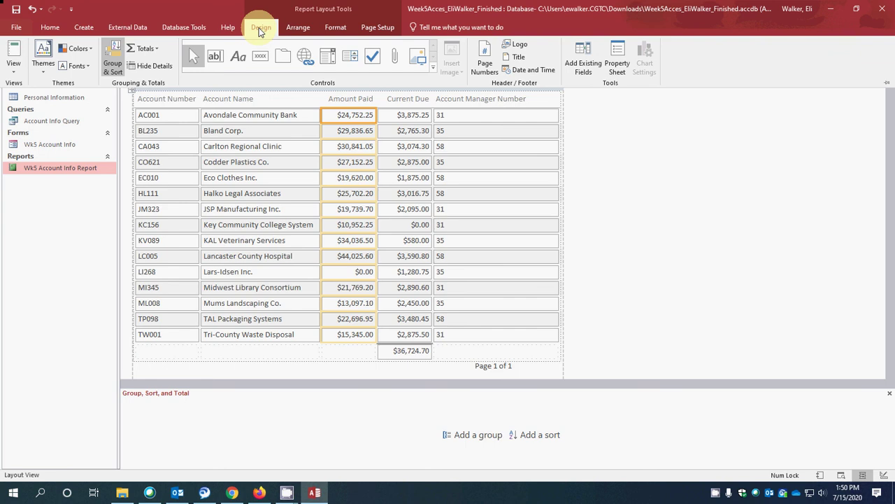
{"action": "left_click", "coordinate": [147, 49]}
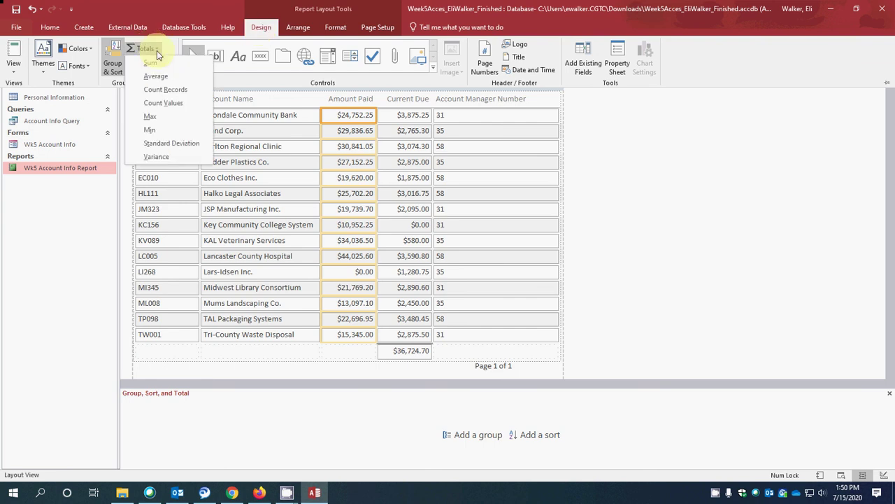
{"action": "left_click", "coordinate": [157, 63]}
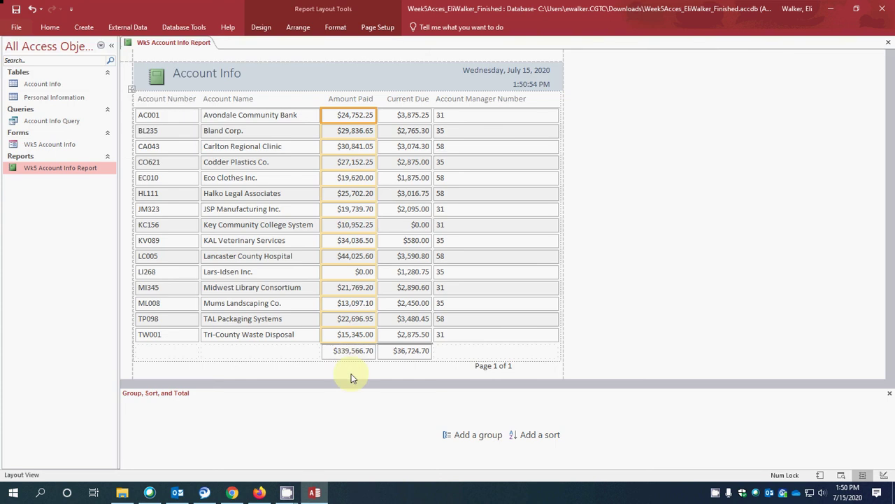
Break the Account Manager Number heading onto two lines after "Manager" and narrow its column to fit
{"action": "left_click", "coordinate": [412, 367]}
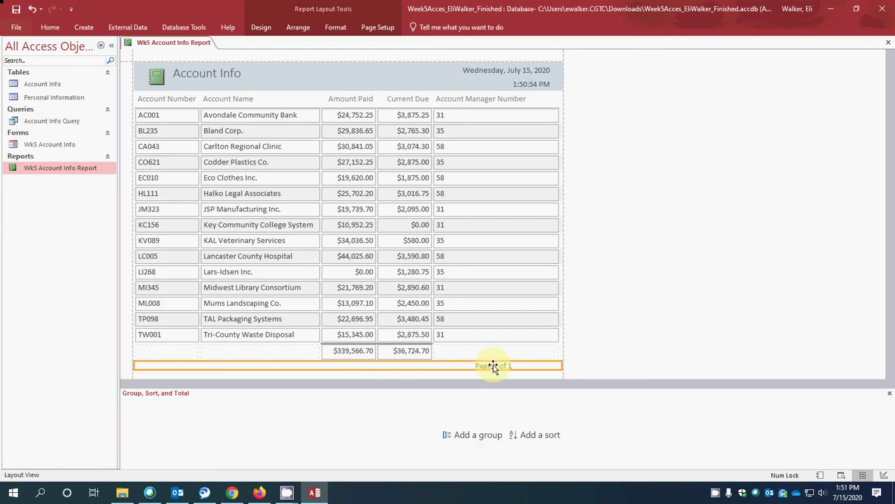
{"action": "left_click", "coordinate": [484, 101]}
{"action": "left_click", "coordinate": [468, 98]}
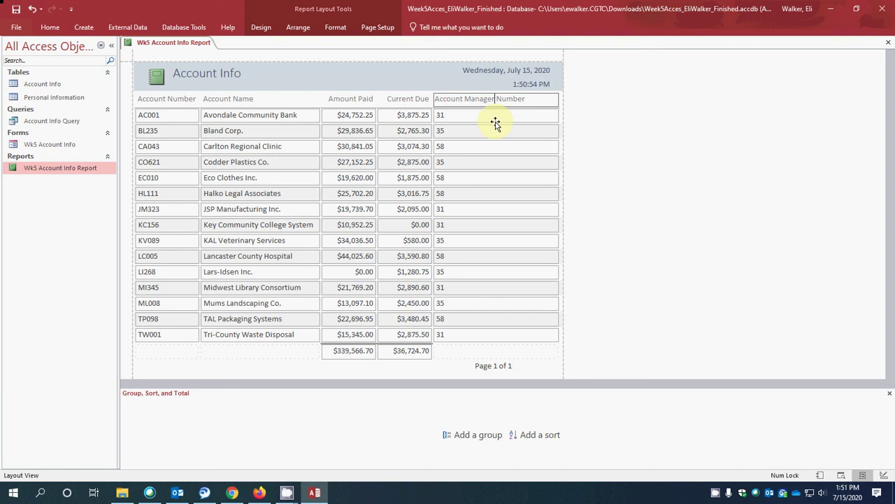
{"action": "key", "text": "ctrl+Return"}
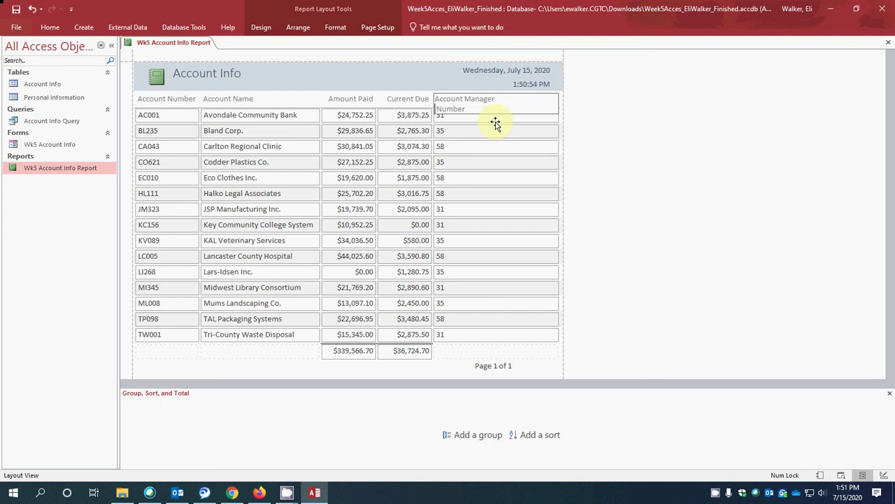
{"action": "left_click", "coordinate": [516, 175]}
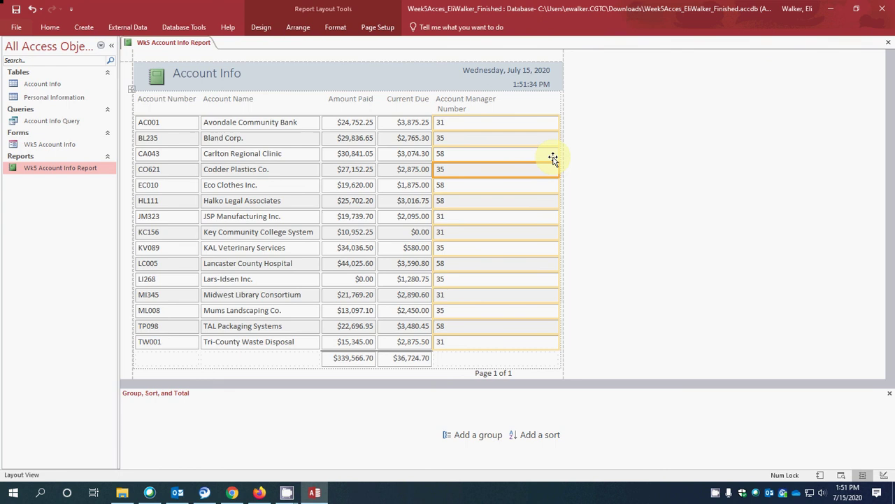
{"action": "left_click_drag", "start_coordinate": [560, 161], "coordinate": [504, 160]}
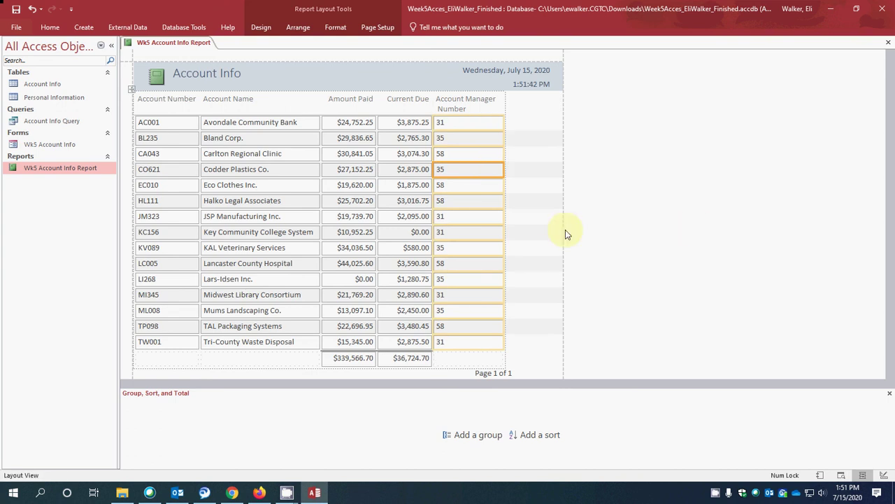
{"action": "left_click", "coordinate": [465, 106]}
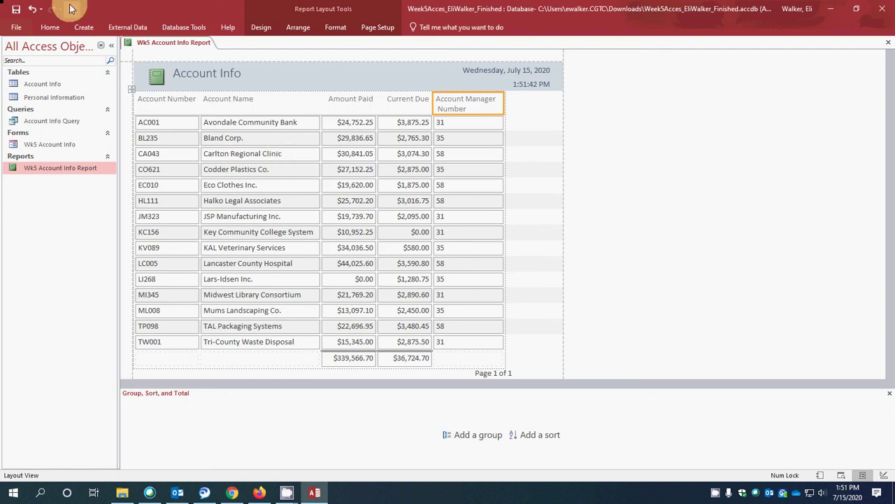
Save the layout changes to the Wk5 Account Info Report and close it
{"action": "left_click", "coordinate": [14, 10]}
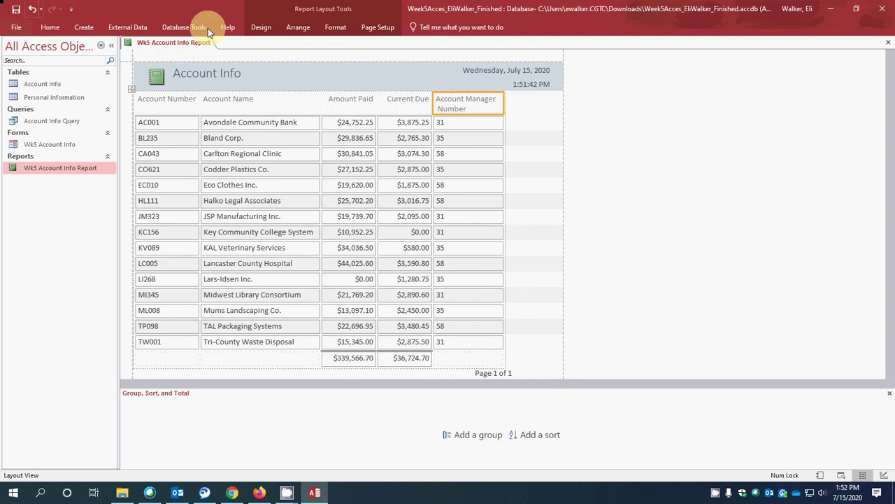
{"action": "left_click", "coordinate": [889, 43]}
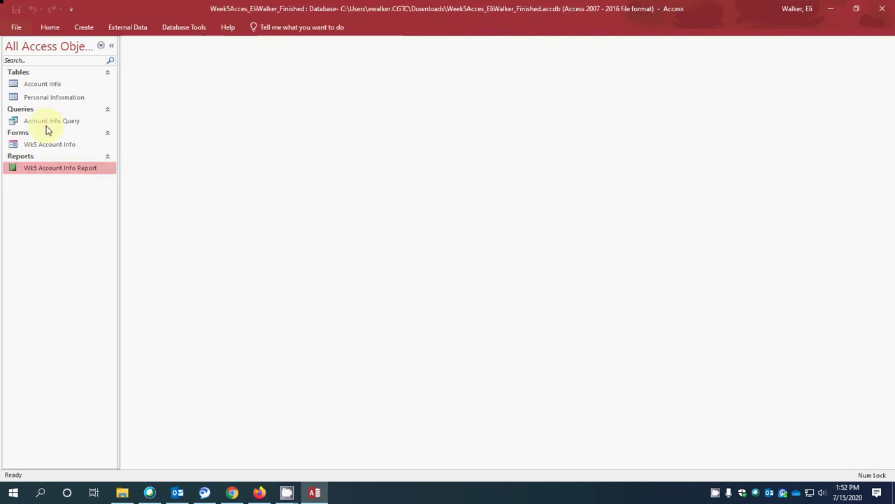
Open both tables, the Account Info Query, the Wk5 Account Info form and the report to review them, and save
{"action": "double_click", "coordinate": [30, 85]}
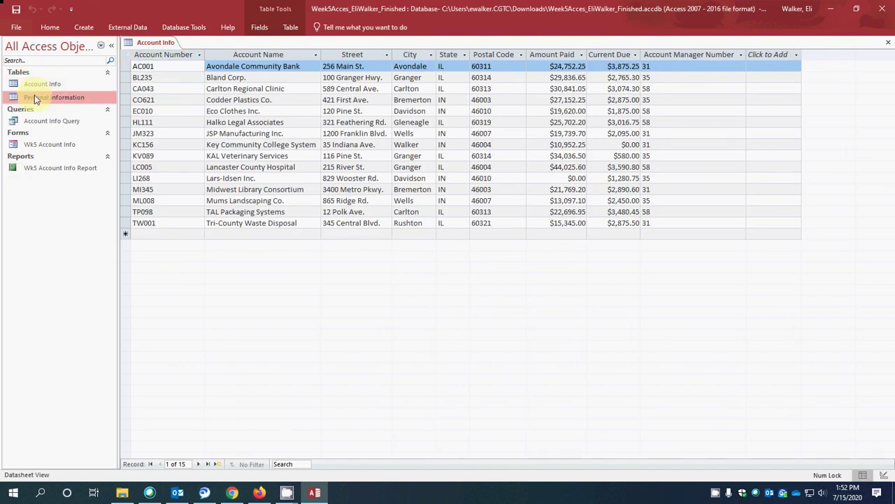
{"action": "double_click", "coordinate": [34, 96]}
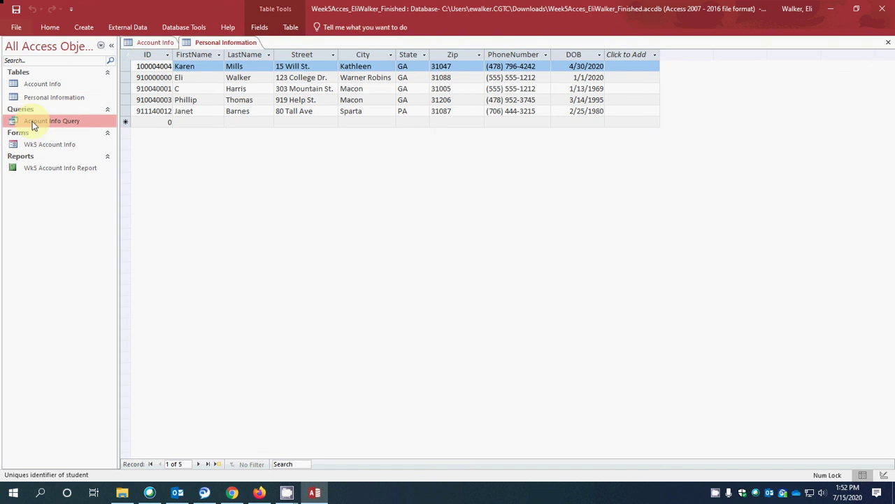
{"action": "double_click", "coordinate": [33, 121]}
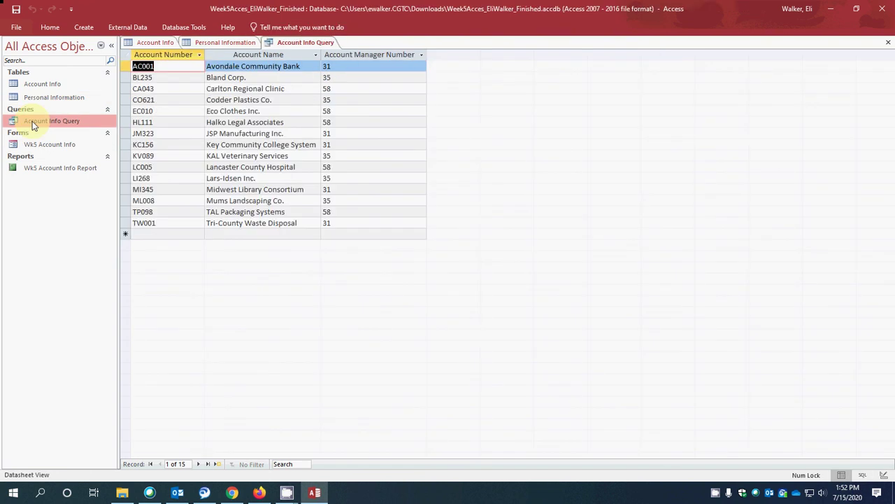
{"action": "double_click", "coordinate": [40, 144]}
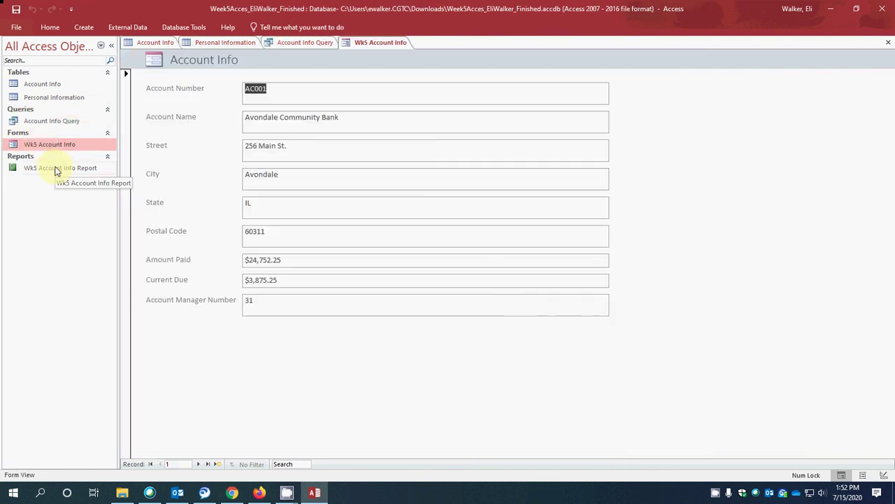
{"action": "double_click", "coordinate": [56, 171]}
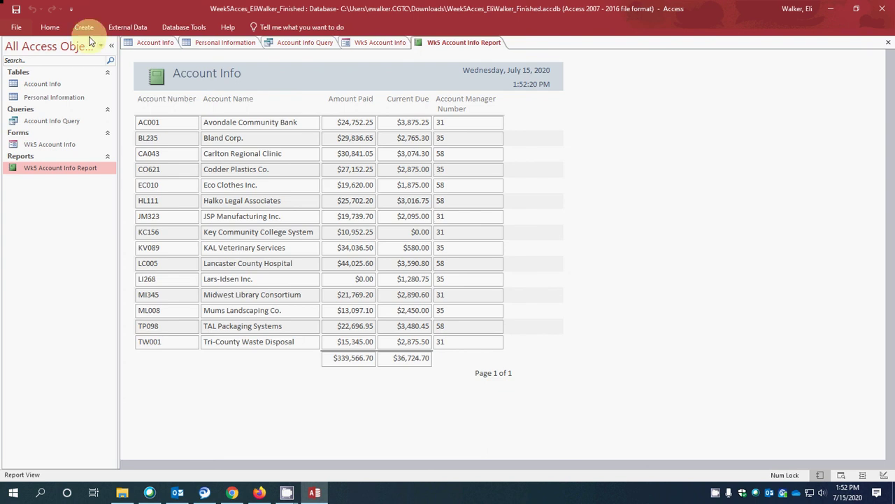
{"action": "left_click", "coordinate": [16, 13]}
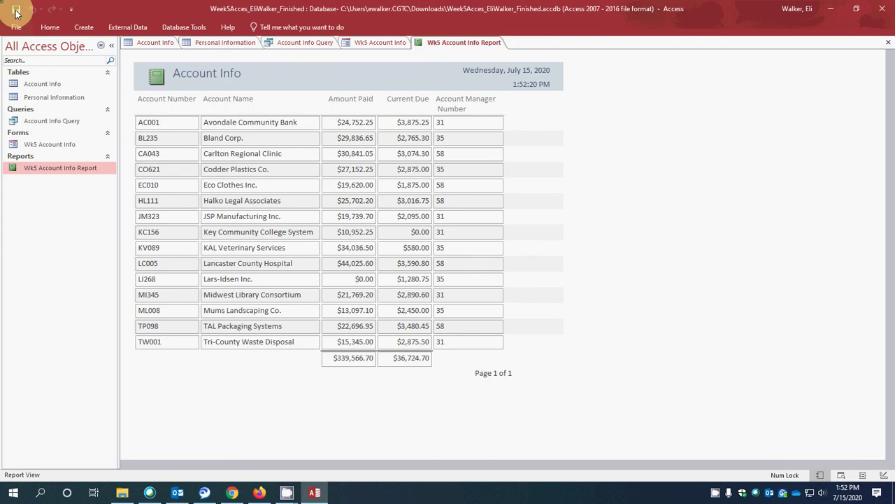
Try to open the Account Info table in Design View while the other objects are open
{"action": "right_click", "coordinate": [40, 88]}
{"action": "left_click", "coordinate": [70, 104]}
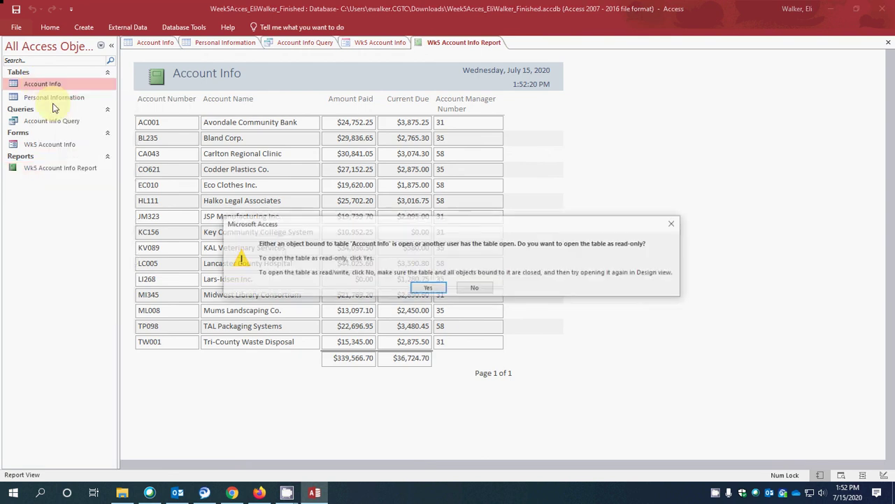
{"action": "left_click", "coordinate": [475, 289]}
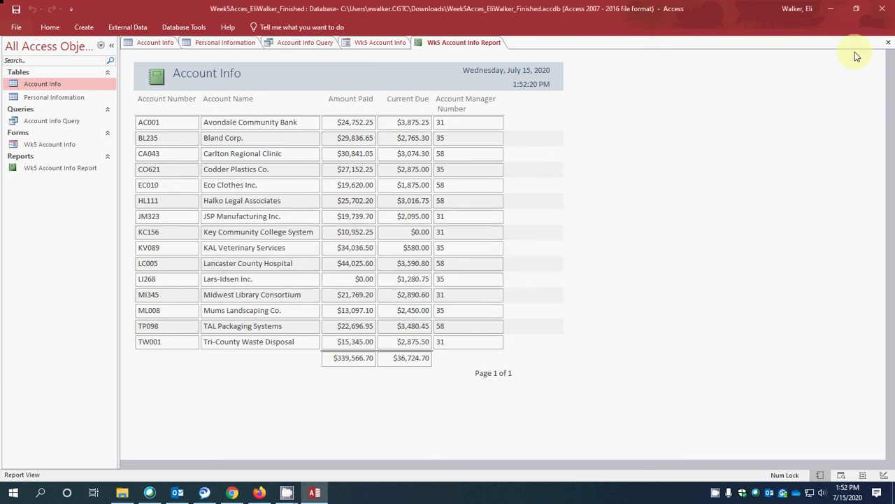
Close the open report, form, query and both tables
{"action": "left_click", "coordinate": [889, 43]}
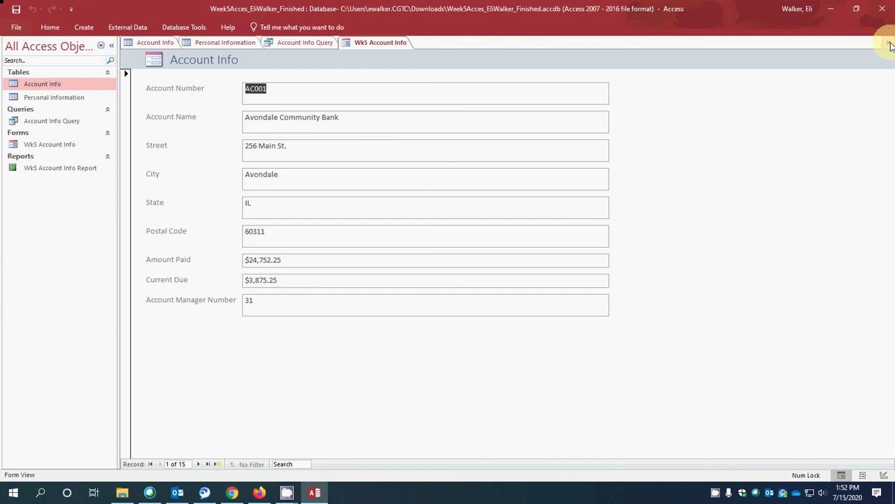
{"action": "left_click", "coordinate": [890, 44]}
{"action": "left_click", "coordinate": [890, 44]}
{"action": "left_click", "coordinate": [890, 44]}
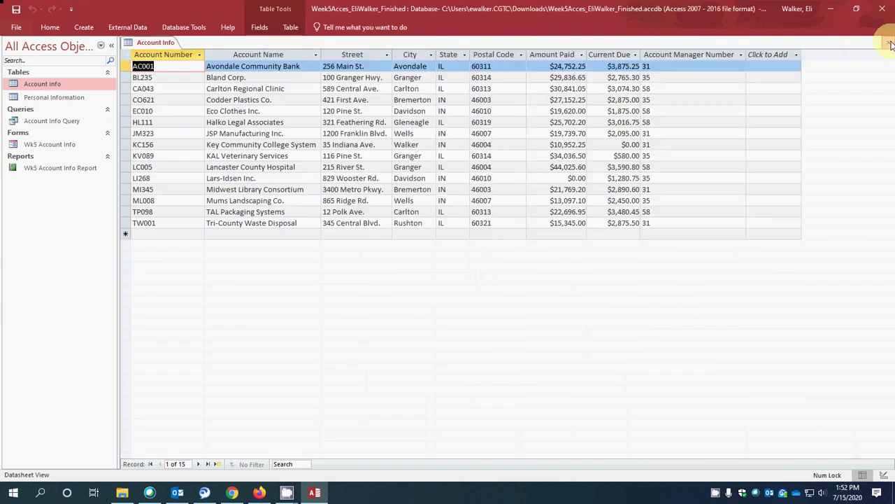
{"action": "left_click", "coordinate": [890, 44]}
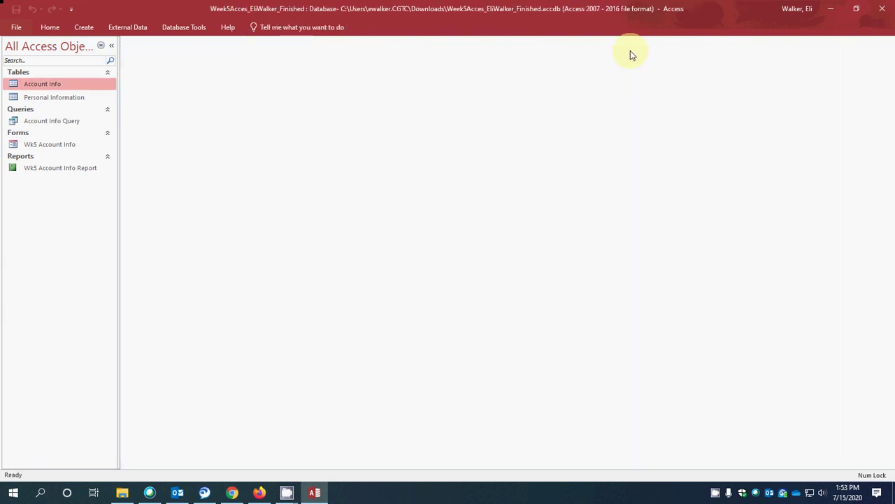
Open the Account Info table in Design View and examine the field properties of Account Name
{"action": "right_click", "coordinate": [30, 90]}
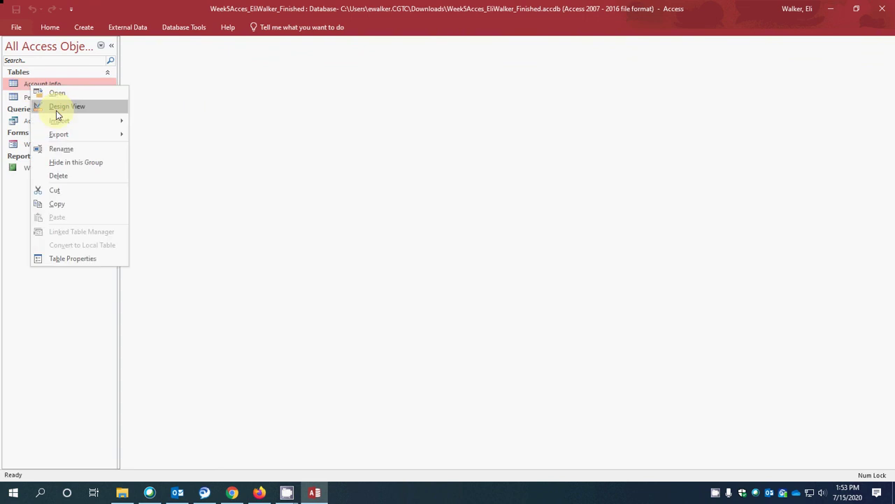
{"action": "left_click", "coordinate": [56, 108]}
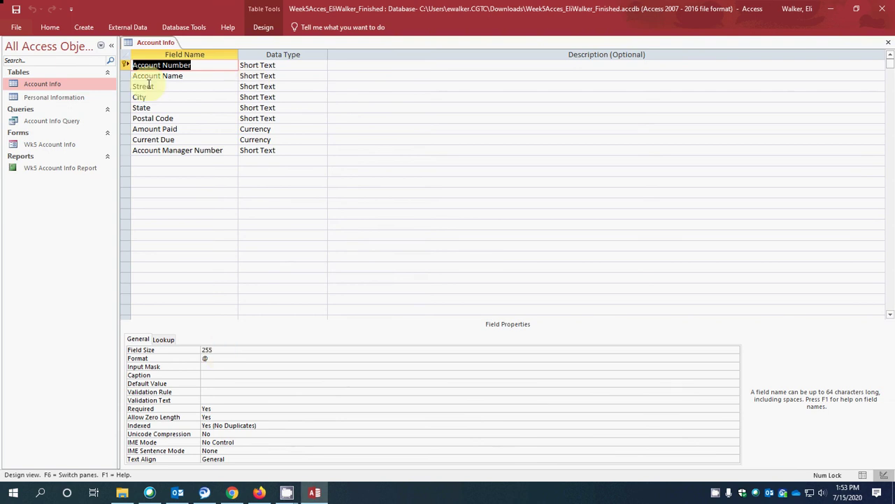
{"action": "left_click", "coordinate": [126, 79]}
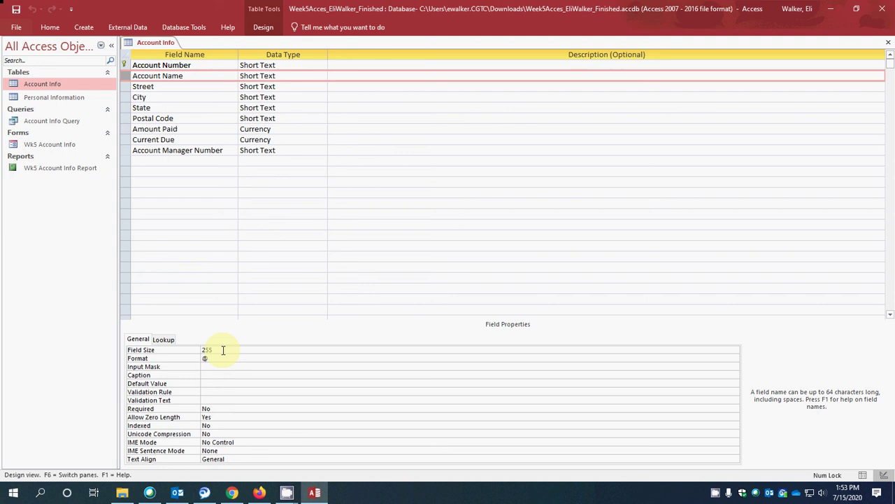
Open the Personal Information table in Design View and examine the field properties of FirstName
{"action": "left_click", "coordinate": [52, 98]}
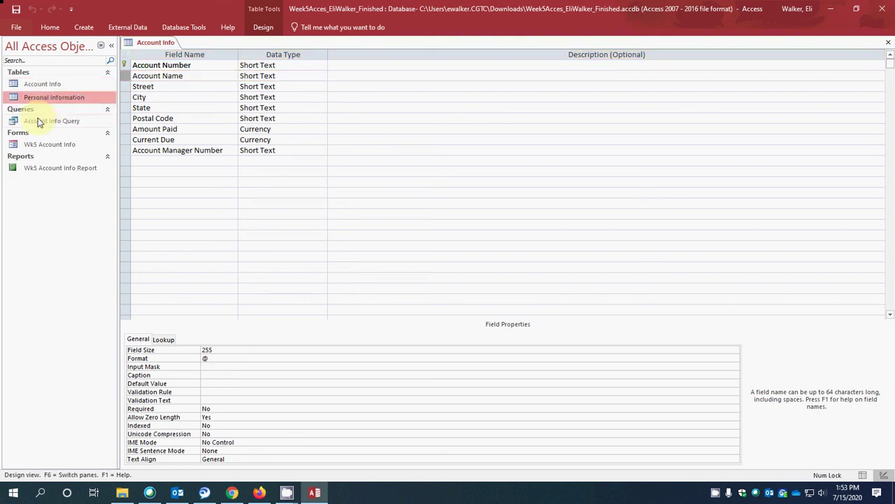
{"action": "left_click", "coordinate": [40, 121]}
{"action": "left_click", "coordinate": [47, 144]}
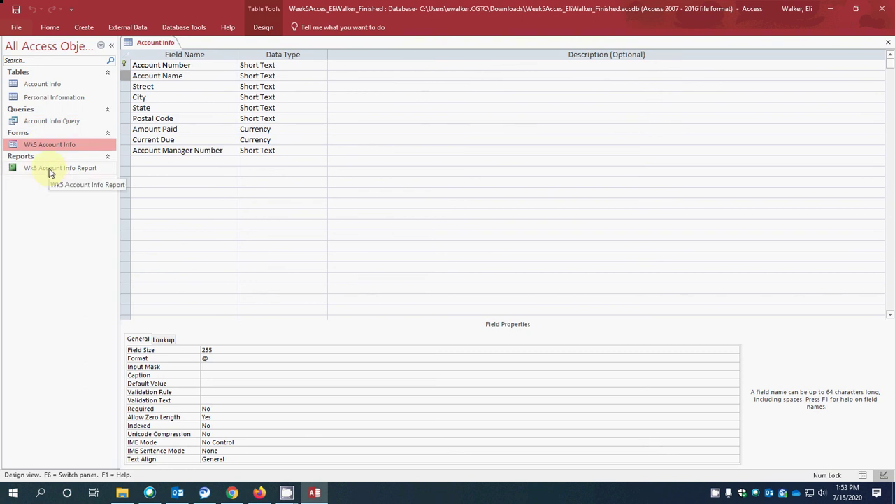
{"action": "left_click", "coordinate": [50, 97]}
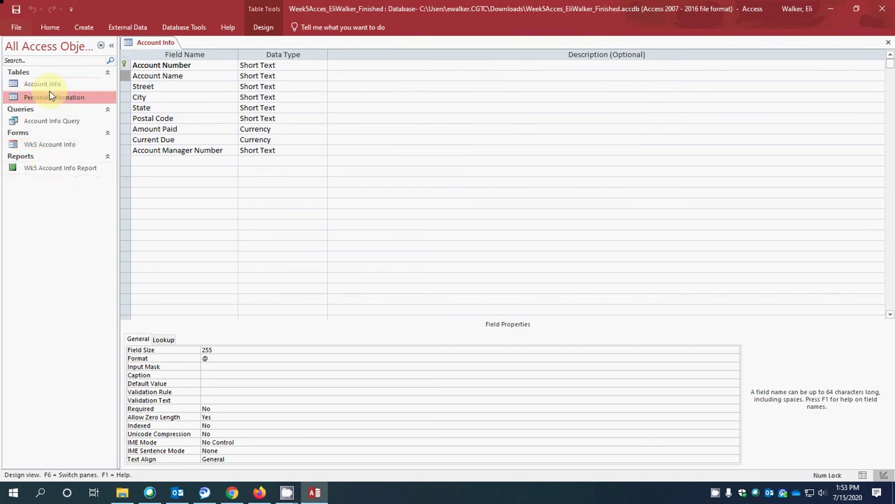
{"action": "right_click", "coordinate": [50, 97]}
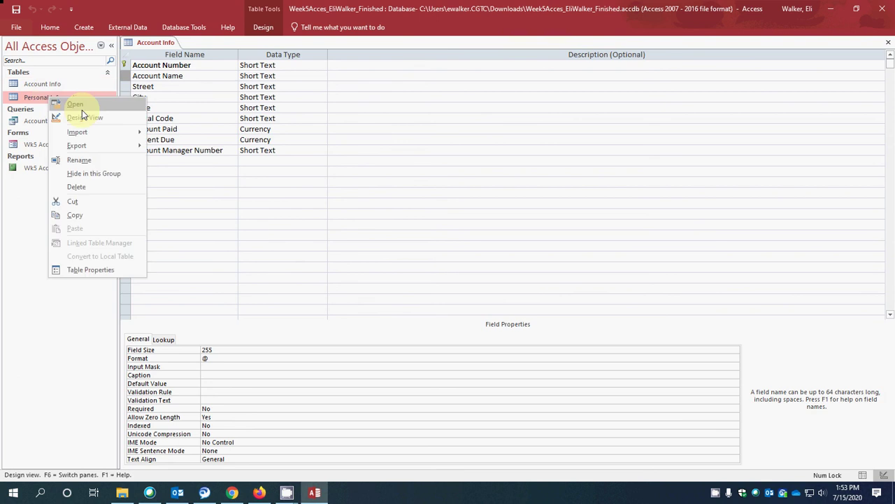
{"action": "left_click", "coordinate": [82, 117]}
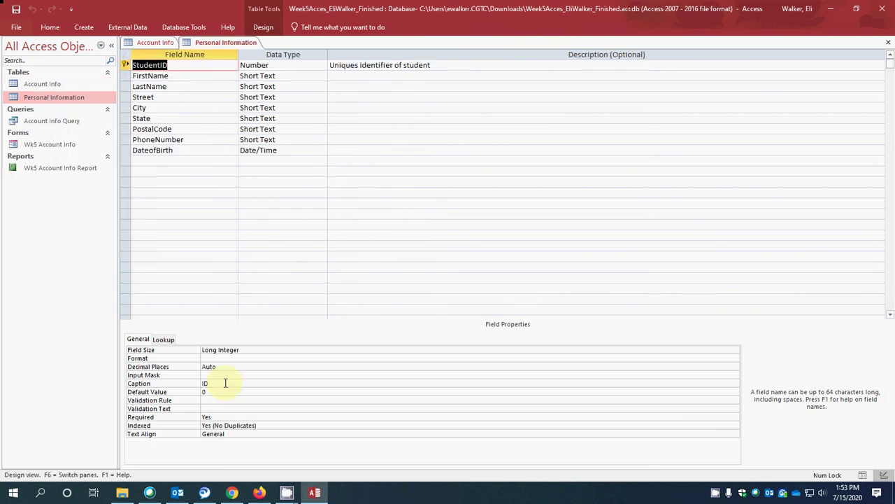
{"action": "left_click", "coordinate": [129, 79]}
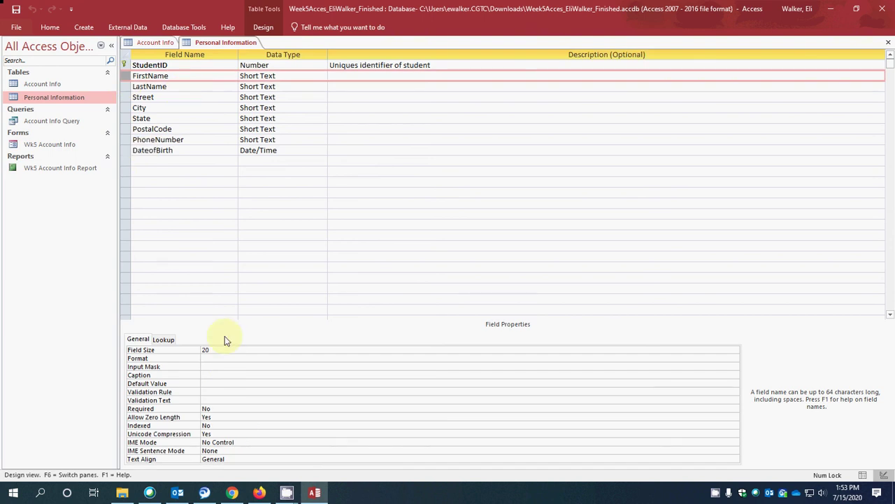
Try to open the Account Info Query while the table designs are open
{"action": "left_click", "coordinate": [39, 122]}
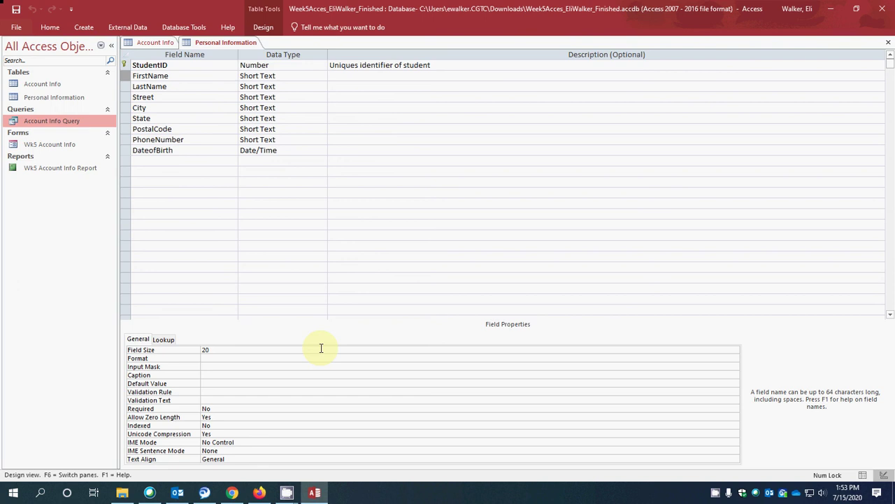
{"action": "double_click", "coordinate": [53, 126]}
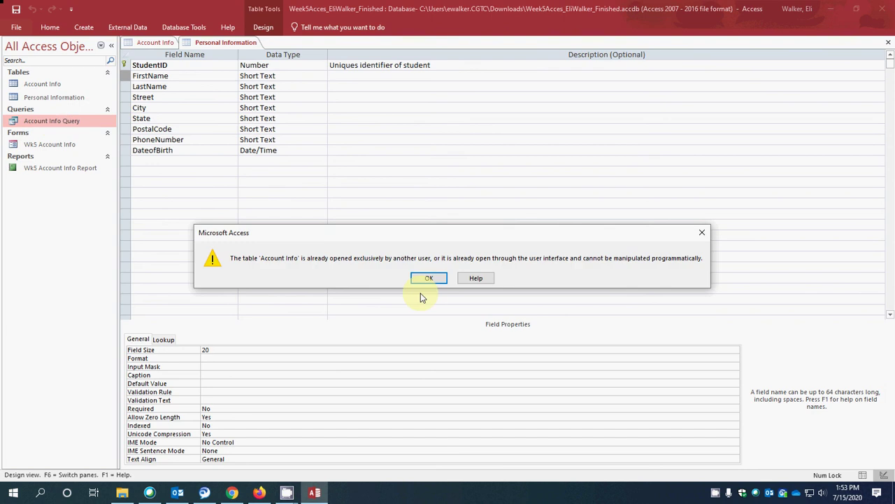
{"action": "left_click", "coordinate": [424, 277]}
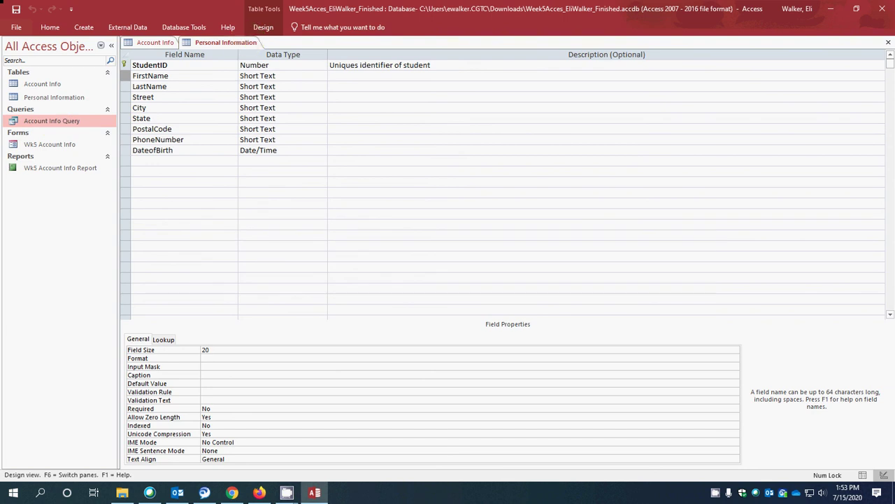
Close both table designs and open the Account Info Query, Wk5 Account Info form and Wk5 Account Info Report for review
{"action": "left_click", "coordinate": [888, 43]}
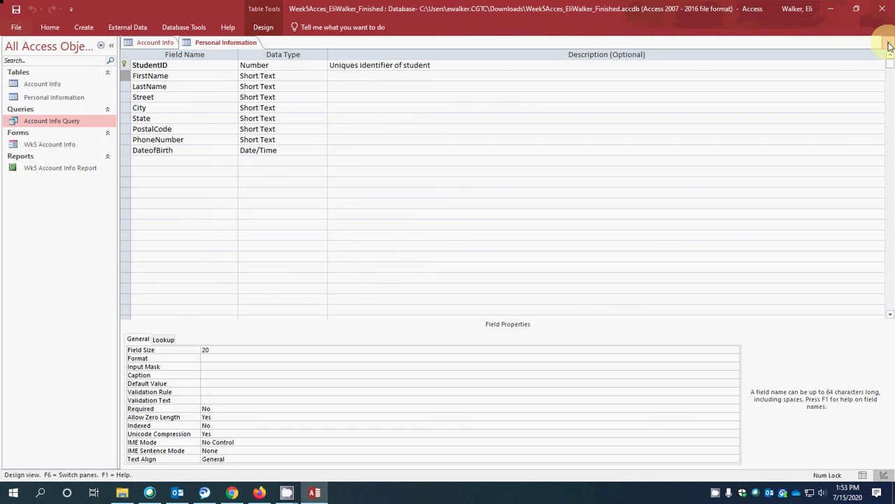
{"action": "left_click", "coordinate": [890, 46]}
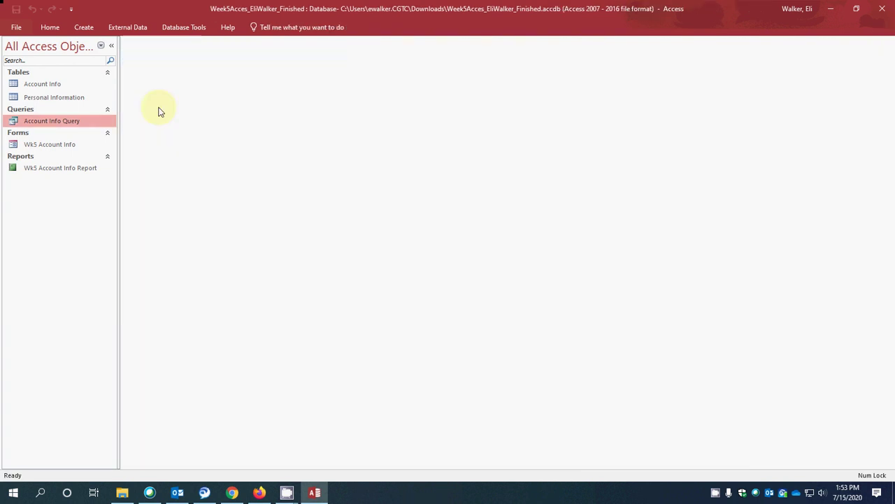
{"action": "double_click", "coordinate": [59, 121]}
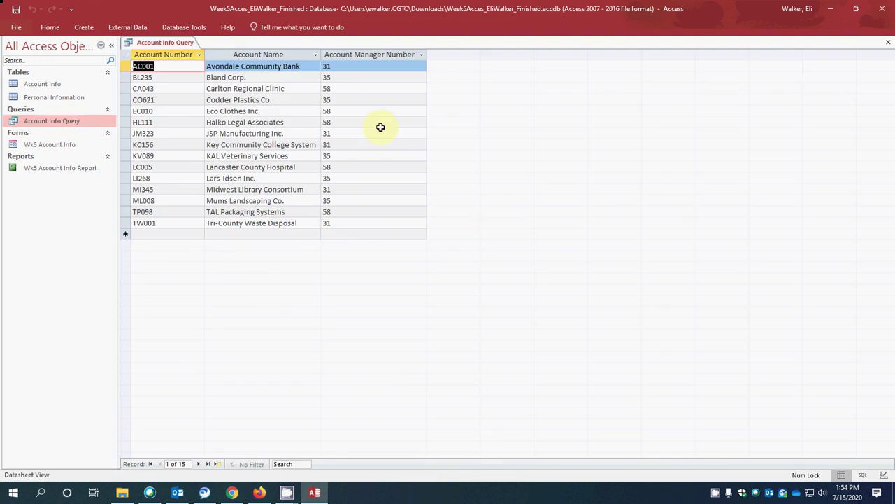
{"action": "double_click", "coordinate": [58, 145]}
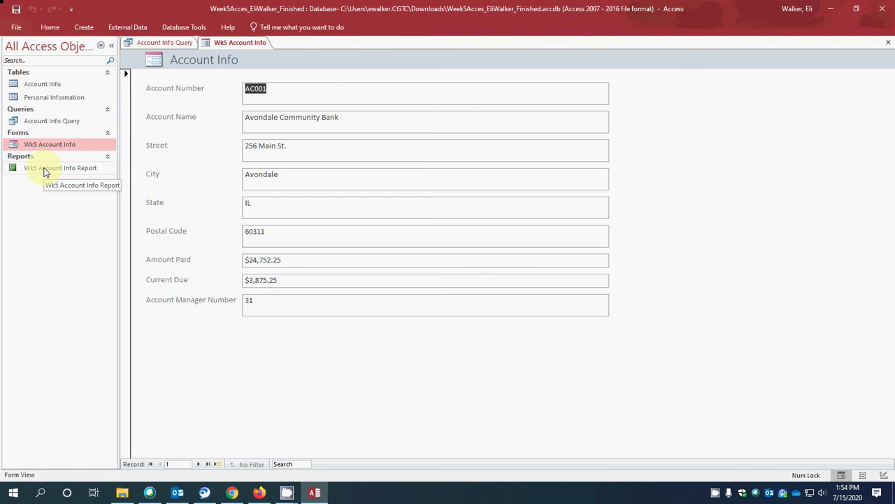
{"action": "double_click", "coordinate": [44, 170]}
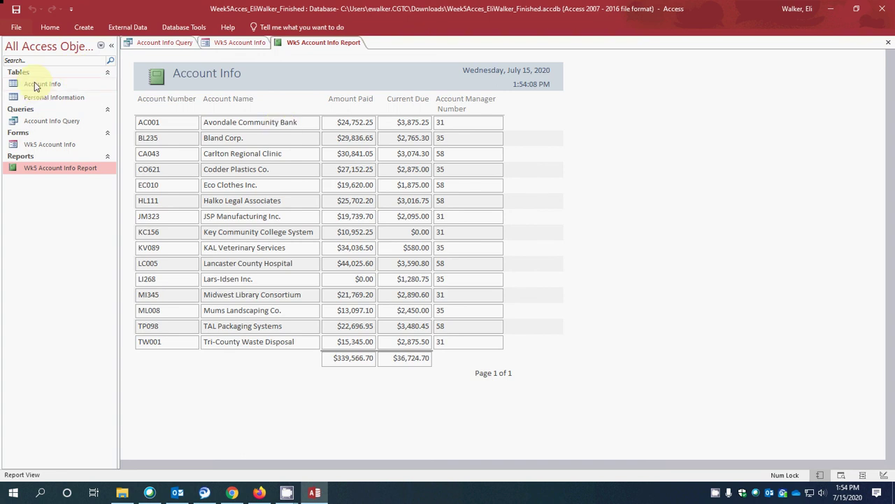
Close the report, the form and the query
{"action": "left_click", "coordinate": [887, 43]}
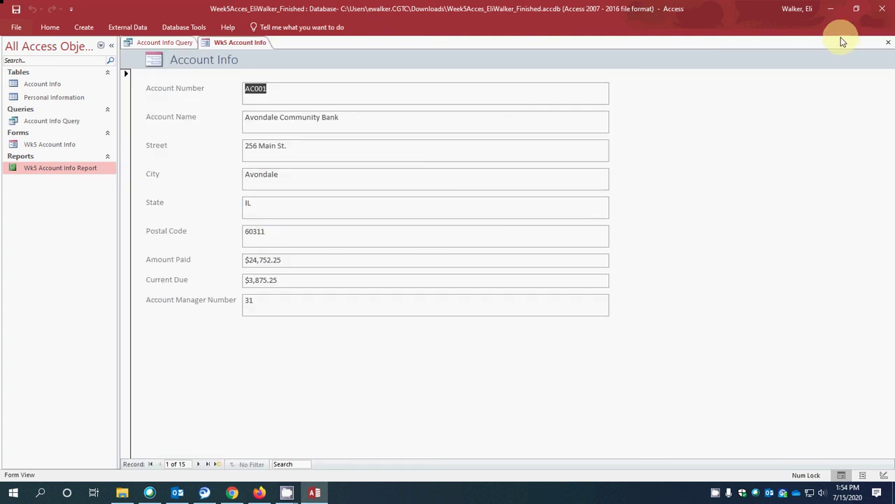
{"action": "left_click", "coordinate": [888, 42]}
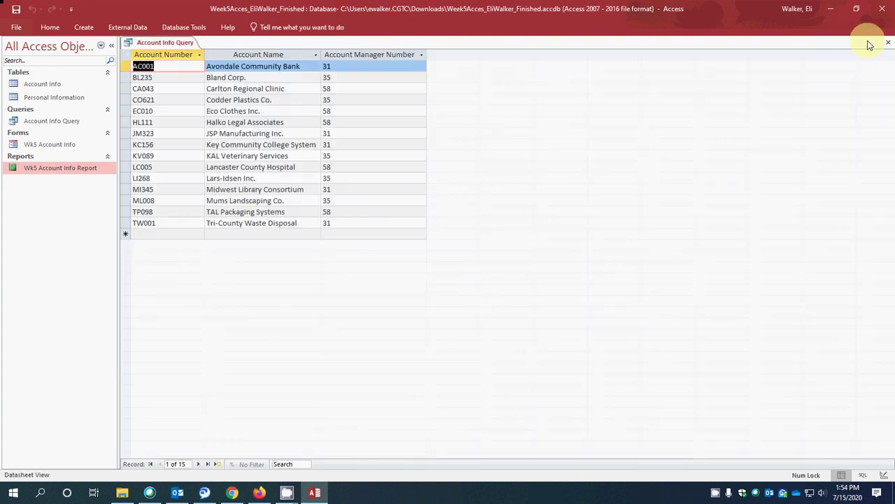
{"action": "left_click", "coordinate": [887, 44]}
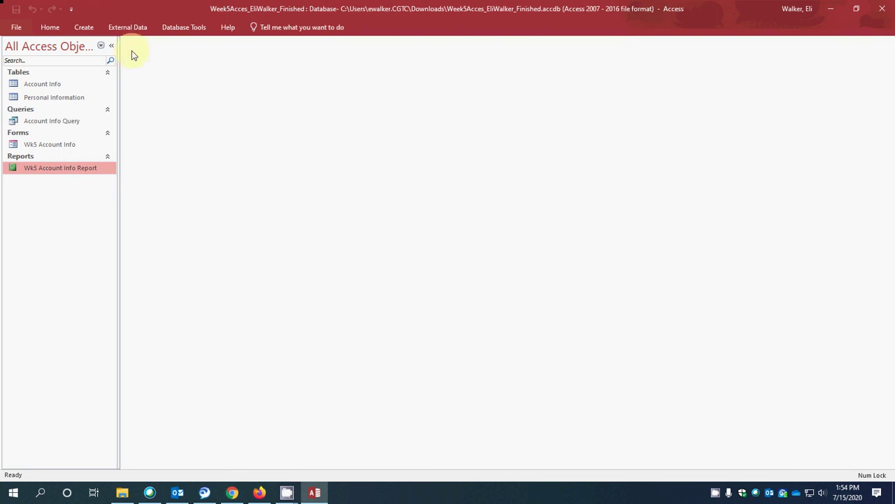
{"action": "left_click", "coordinate": [16, 26]}
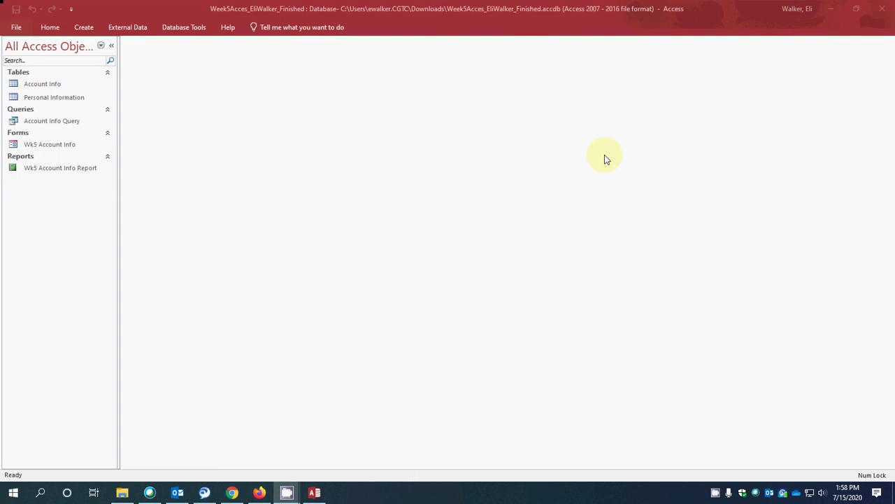
{"action": "left_click", "coordinate": [50, 28]}
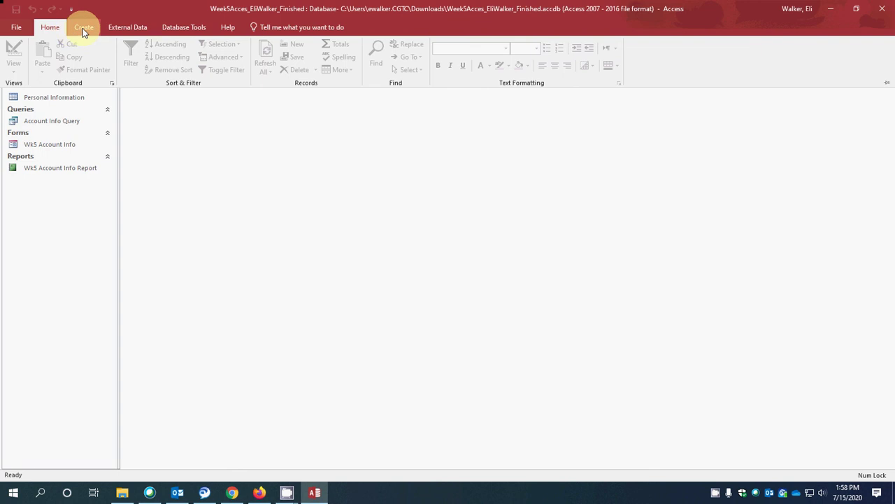
Compact and repair the Week5 database
{"action": "left_click", "coordinate": [83, 28]}
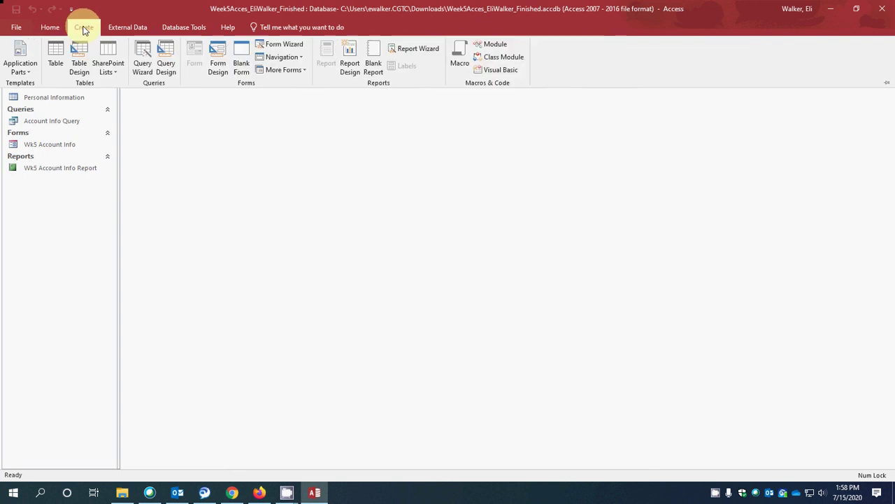
{"action": "left_click", "coordinate": [196, 27]}
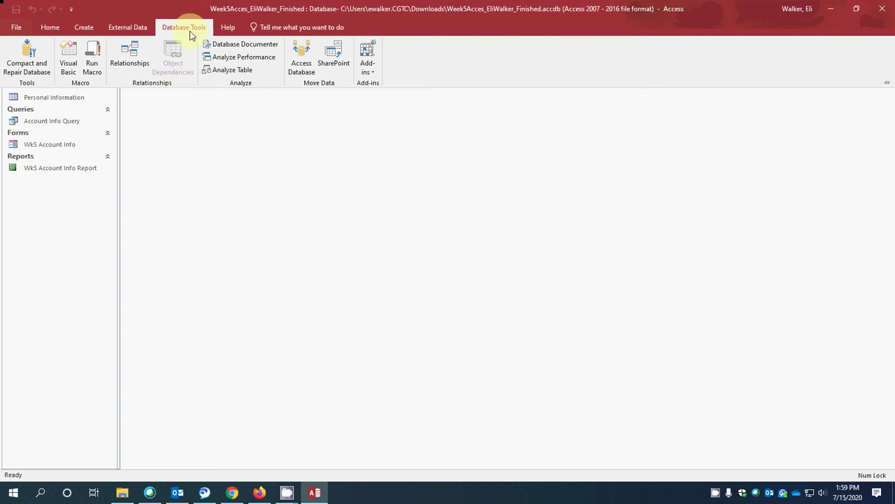
{"action": "left_click", "coordinate": [28, 70]}
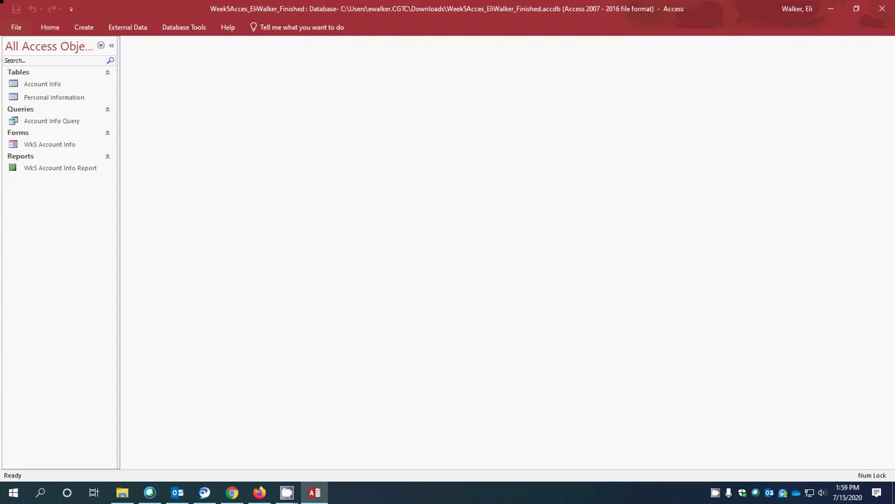
Run Compact & Repair on the database a second time
{"action": "key", "text": "super+e"}
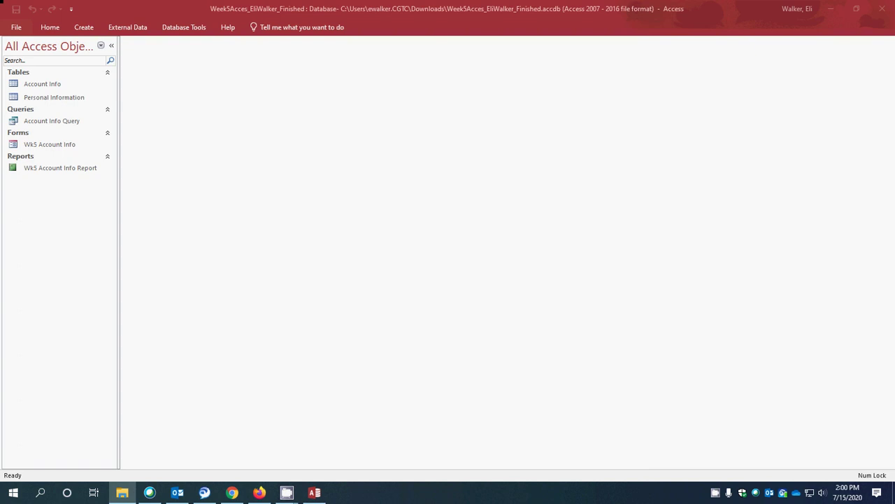
{"action": "left_click", "coordinate": [50, 29]}
{"action": "left_click", "coordinate": [16, 27]}
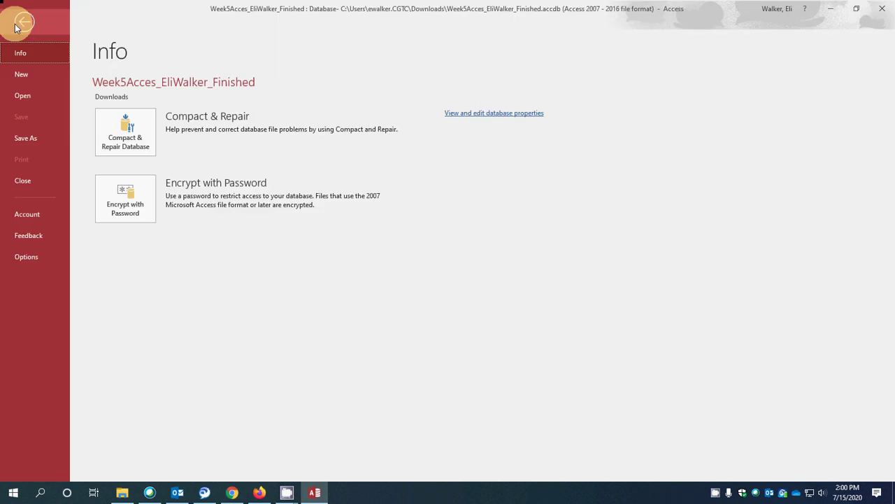
{"action": "left_click", "coordinate": [135, 128]}
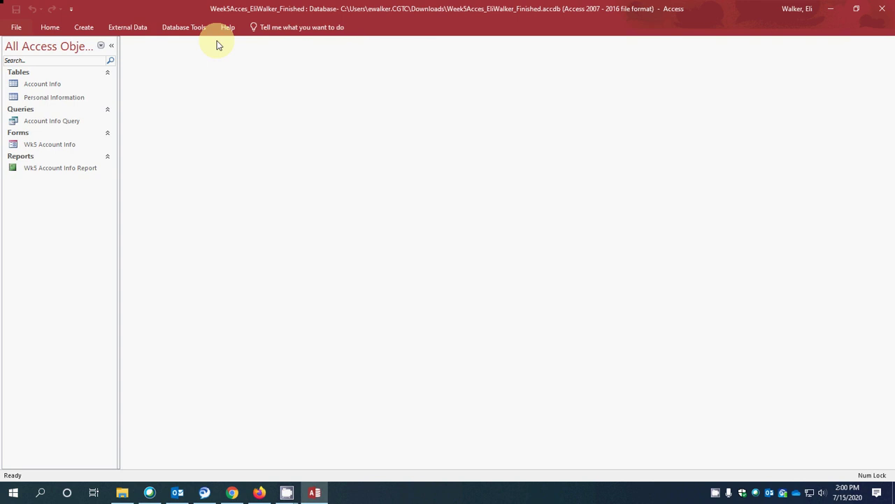
Open the Access Options, view the general settings and close the dialog
{"action": "left_click", "coordinate": [17, 27]}
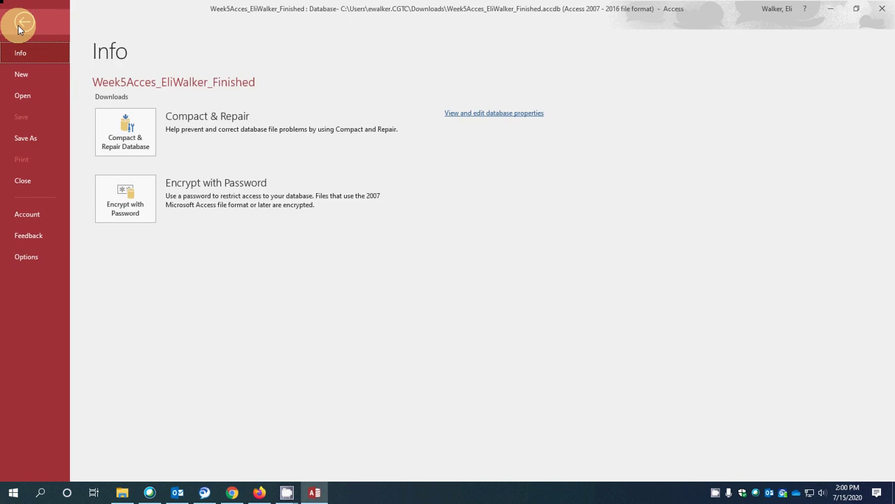
{"action": "left_click", "coordinate": [25, 256]}
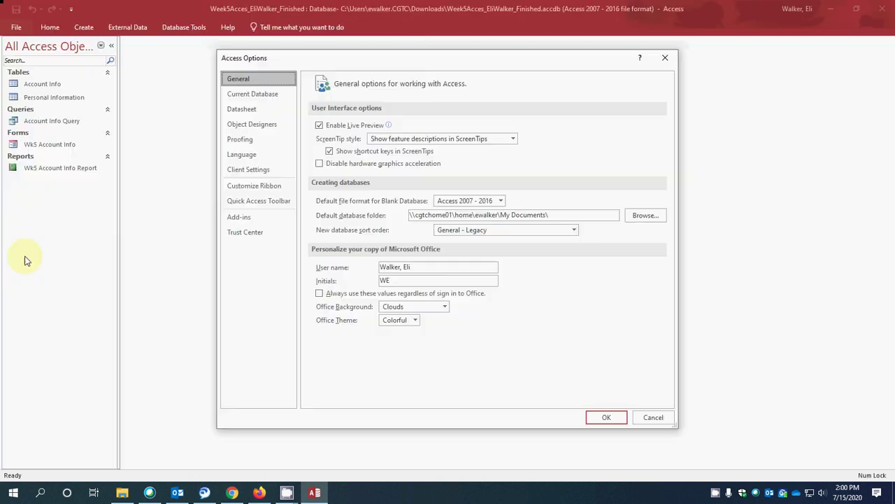
{"action": "left_click", "coordinate": [606, 417]}
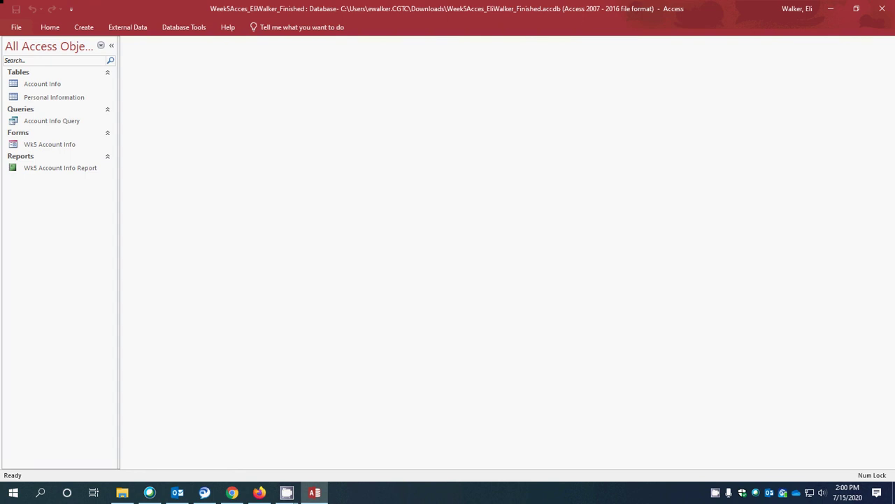
Dismiss the database file's properties dialog and return to the database objects
{"action": "left_click", "coordinate": [286, 492]}
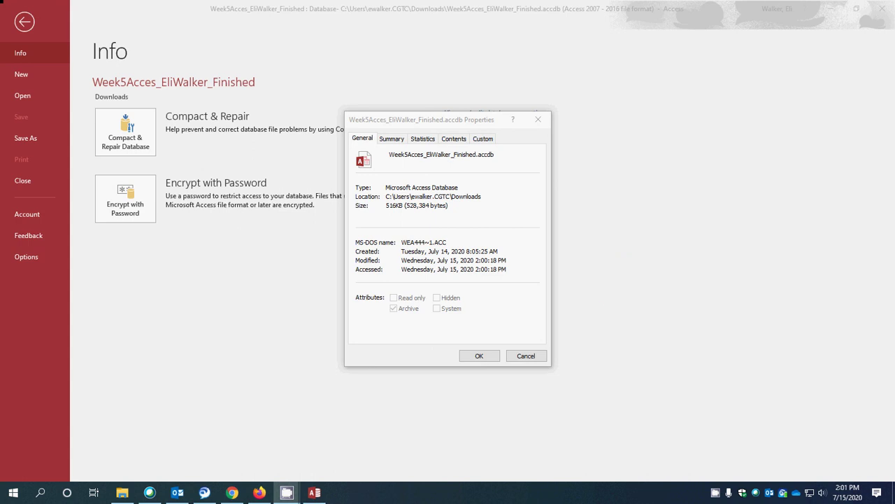
{"action": "left_click", "coordinate": [520, 357]}
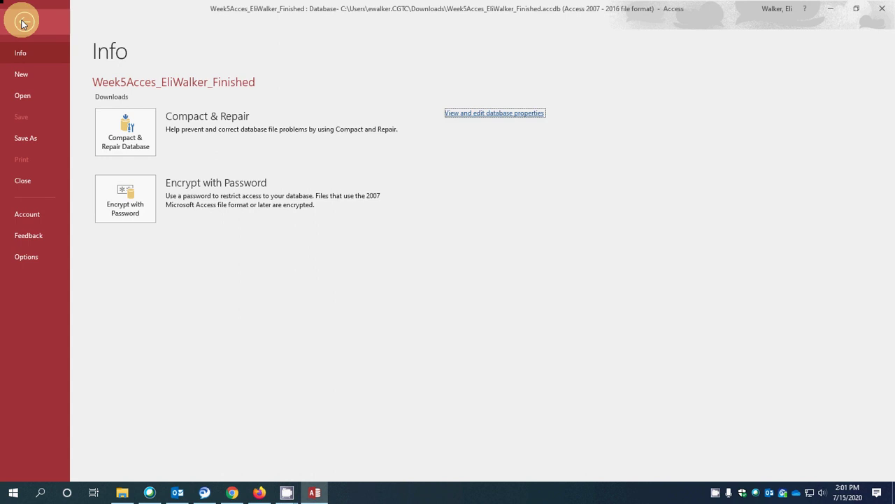
{"action": "left_click", "coordinate": [22, 24]}
Reopen the Access Options to check the general settings and cancel the dialog
{"action": "left_click", "coordinate": [21, 26]}
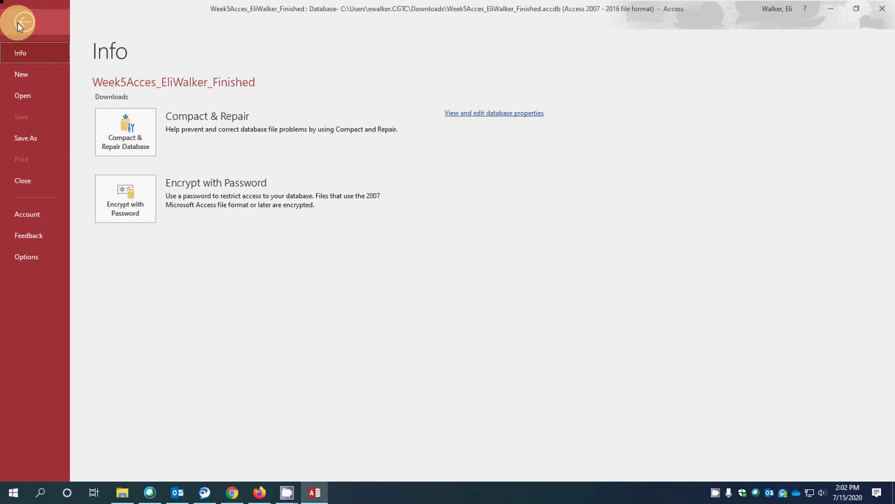
{"action": "left_click", "coordinate": [17, 258]}
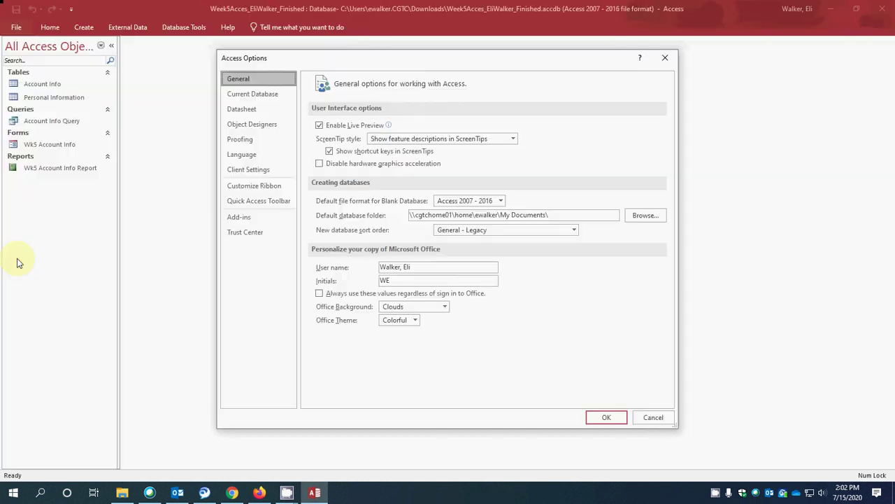
{"action": "left_click", "coordinate": [647, 418]}
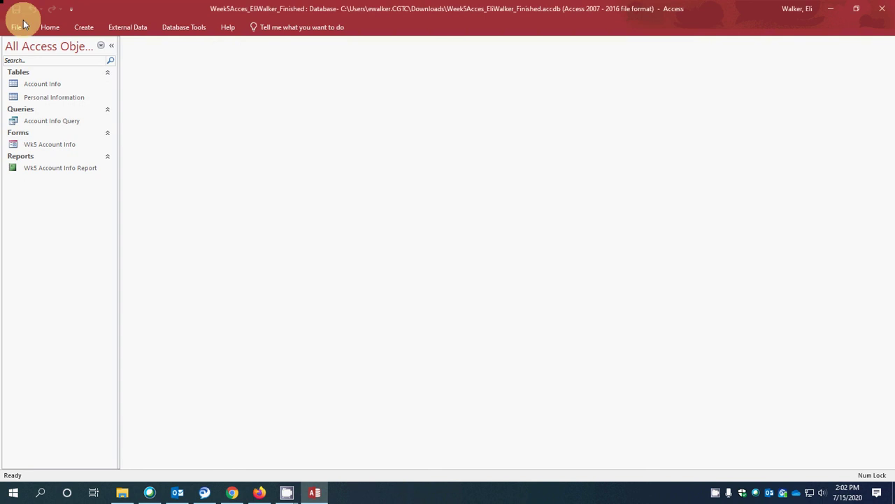
View the general properties of the database file, including its type, location, size and dates, and close them
{"action": "left_click", "coordinate": [19, 26]}
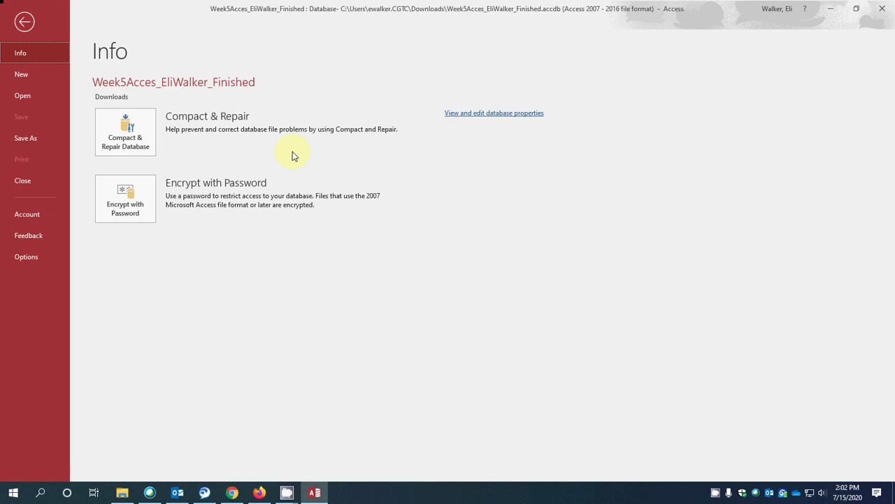
{"action": "left_click", "coordinate": [490, 115]}
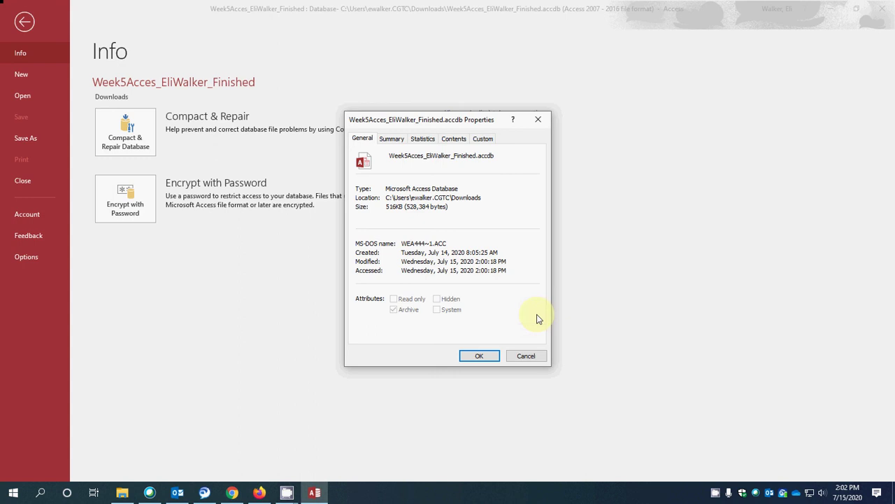
{"action": "left_click", "coordinate": [483, 356]}
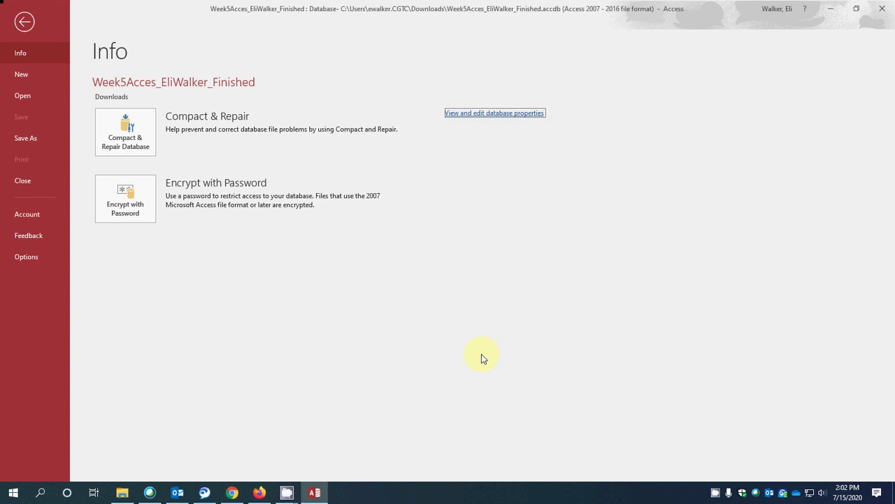